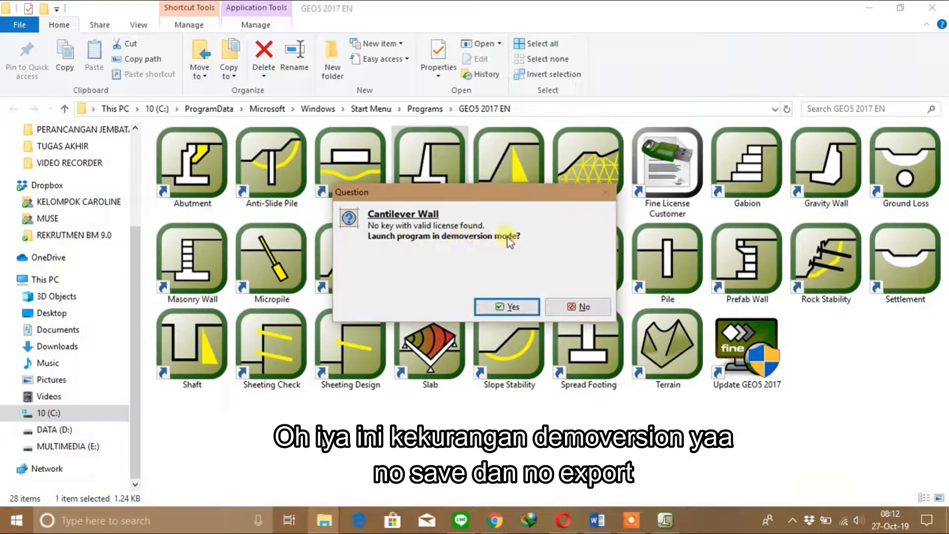
Step: Launch Cantilever Wall in demoversion mode, enlarge the drawing area and fit the wall to it
click(510, 307)
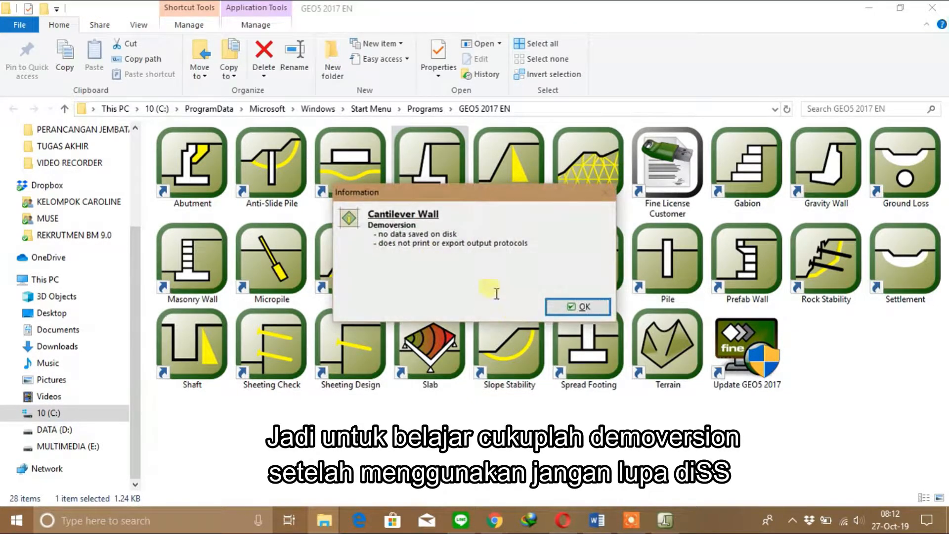
drag(382, 239, 543, 246)
click(572, 303)
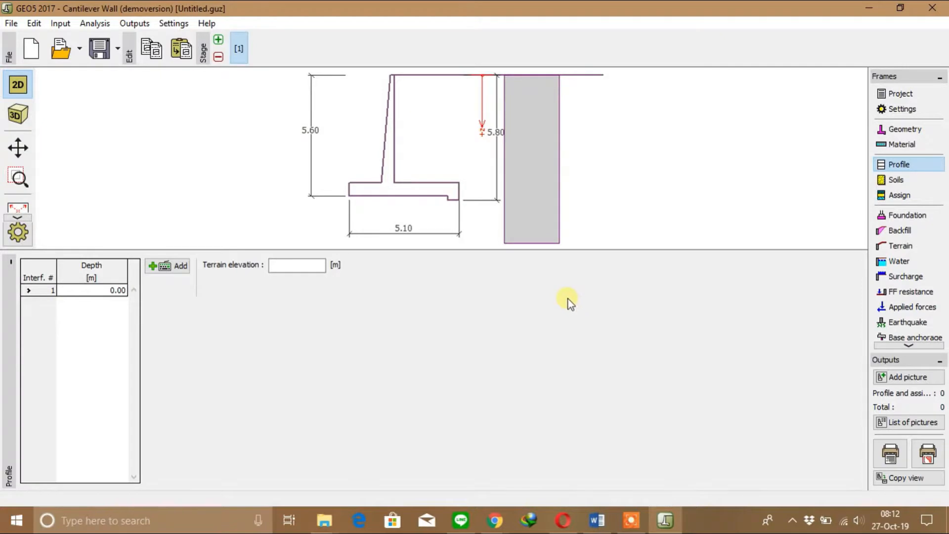
drag(568, 245, 562, 411)
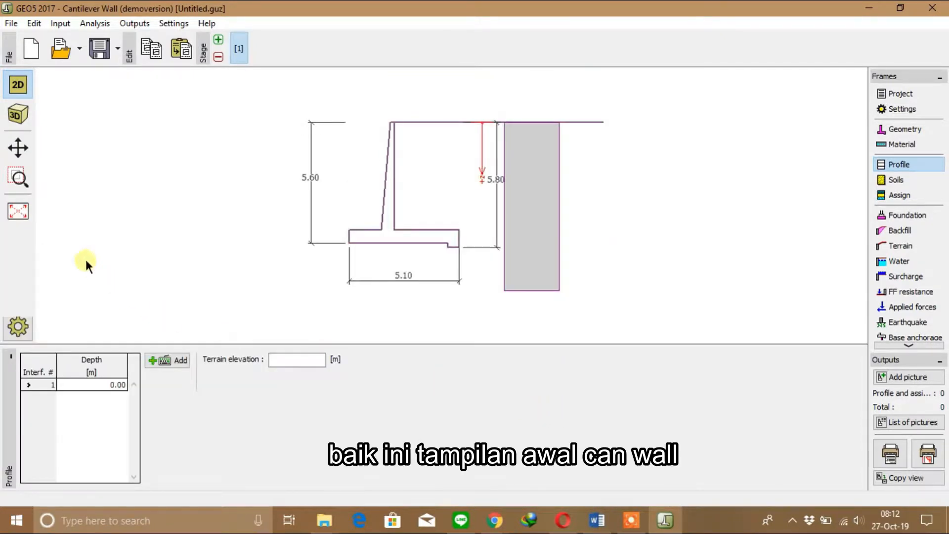
click(18, 211)
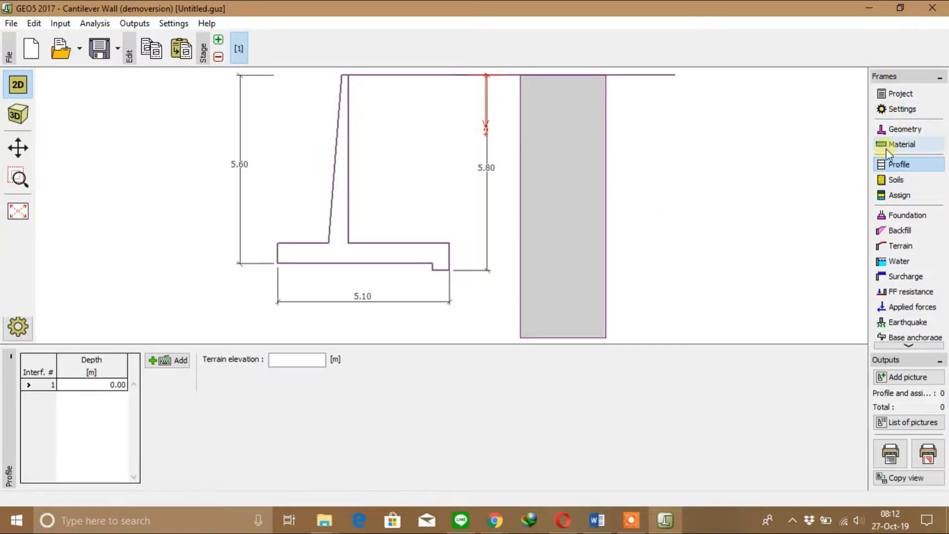
Step: Fill in the project data with task BELAJAR GEO 4 CANTILEVER WALL, part 1 and the author's name
click(900, 94)
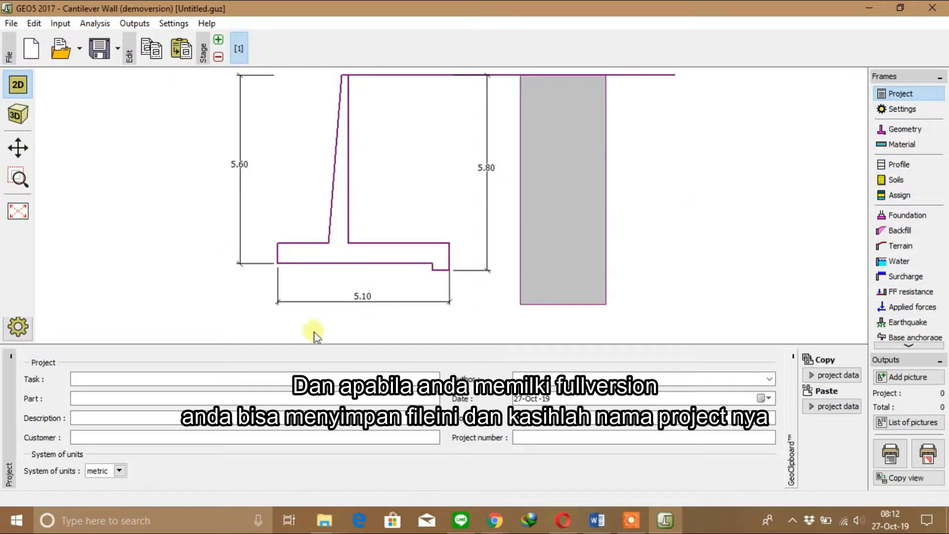
click(307, 396)
click(298, 399)
click(288, 383)
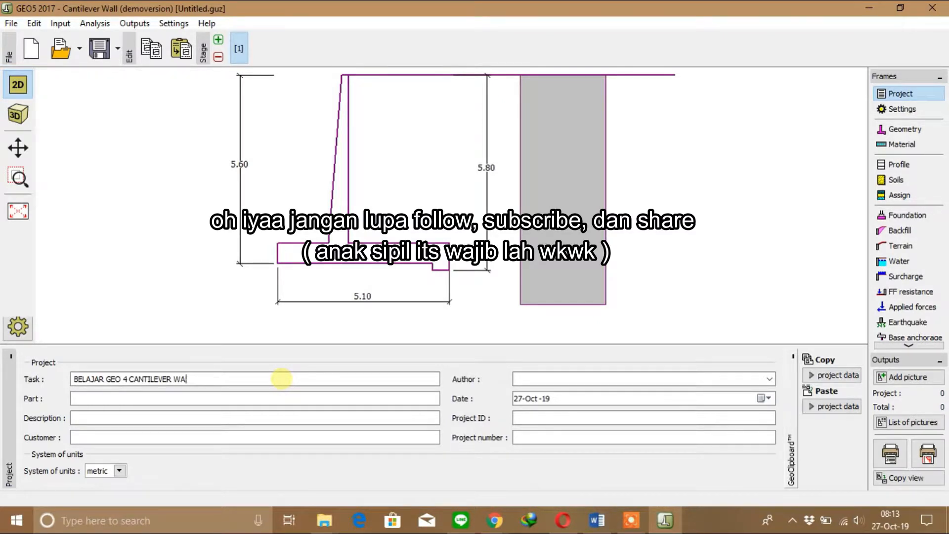
click(250, 398)
text(1)
click(537, 380)
text(cecc)
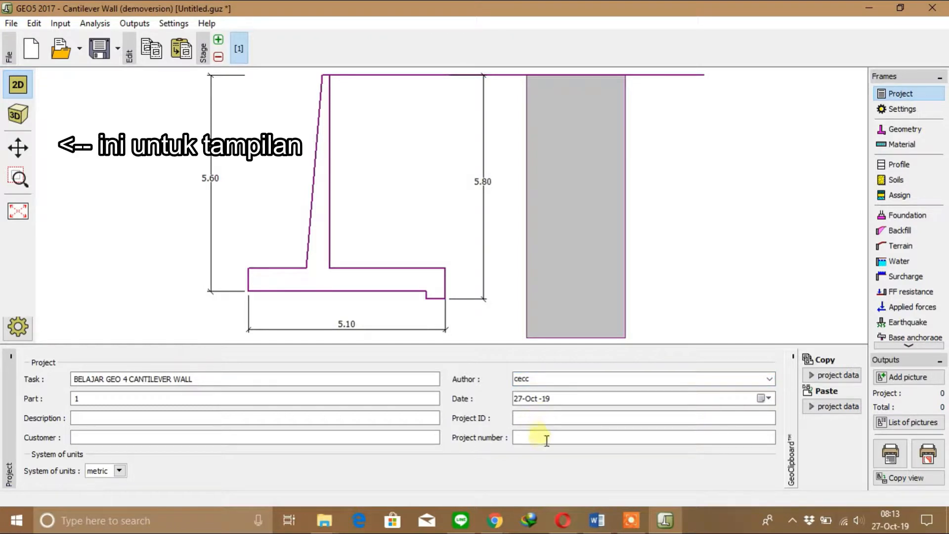
Step: Select metric as the project's system of units
click(289, 418)
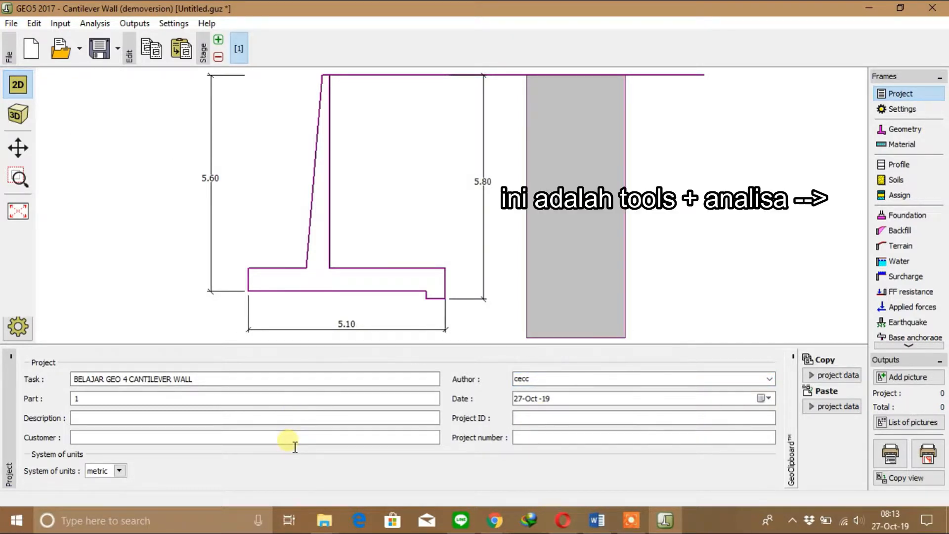
click(120, 470)
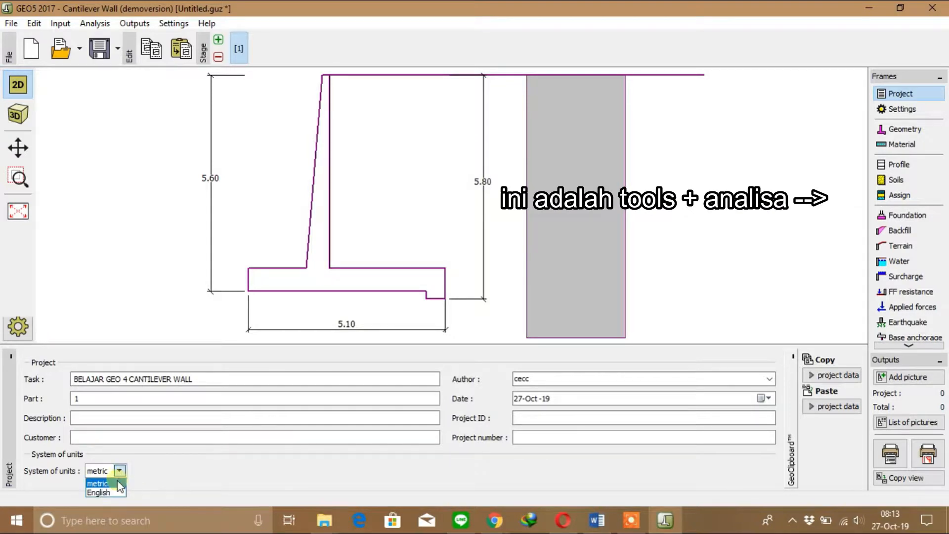
click(117, 480)
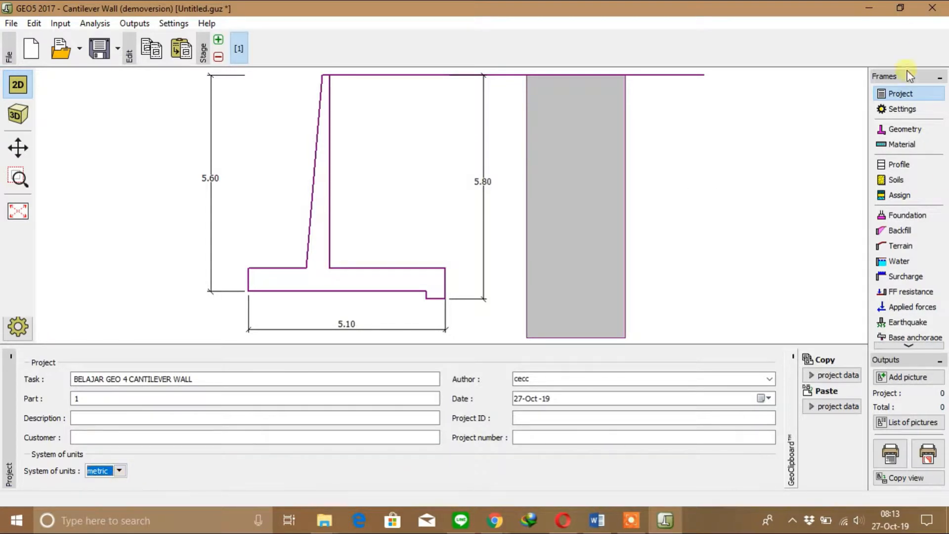
Step: Try out the available wall shapes in the geometry settings and choose the first shape, with a sloped front face and a heel key
click(904, 129)
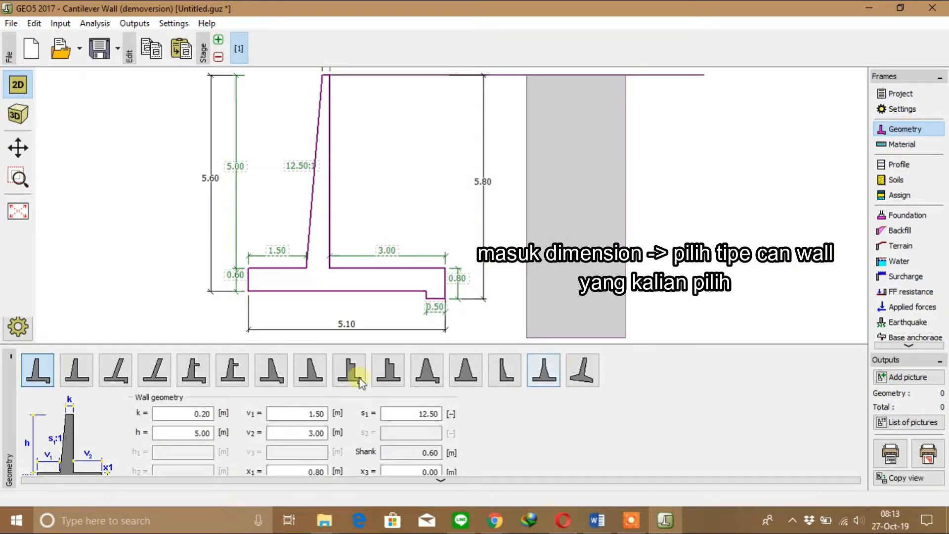
click(77, 377)
click(113, 373)
click(166, 376)
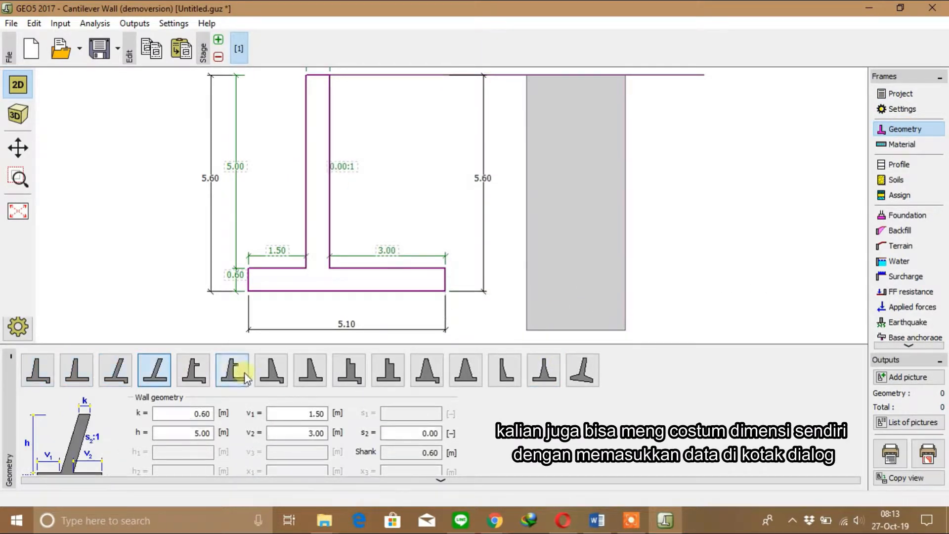
click(242, 373)
click(312, 373)
click(389, 371)
click(428, 370)
click(503, 370)
click(548, 372)
click(583, 372)
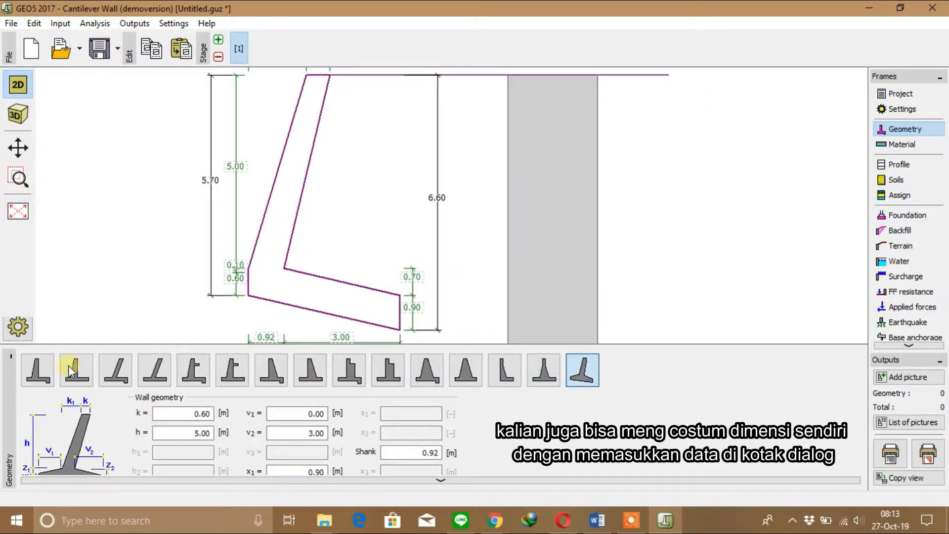
click(36, 368)
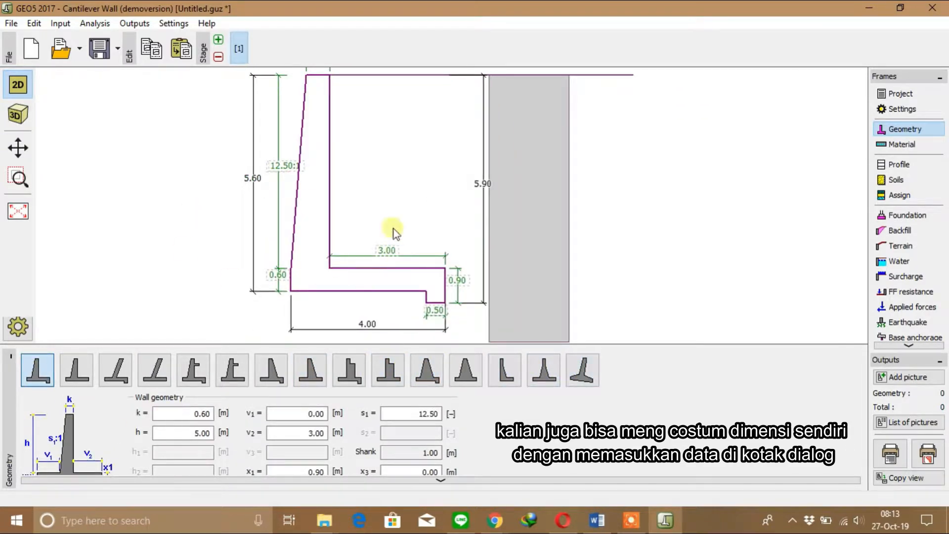
scroll(417, 252, down, 1)
scroll(417, 251, down, 1)
scroll(416, 226, up, 2)
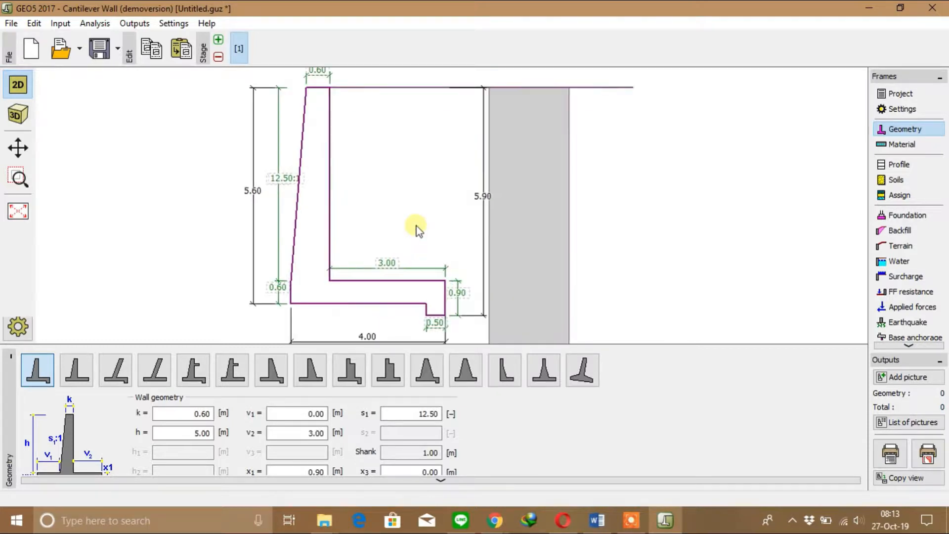
scroll(416, 226, down, 1)
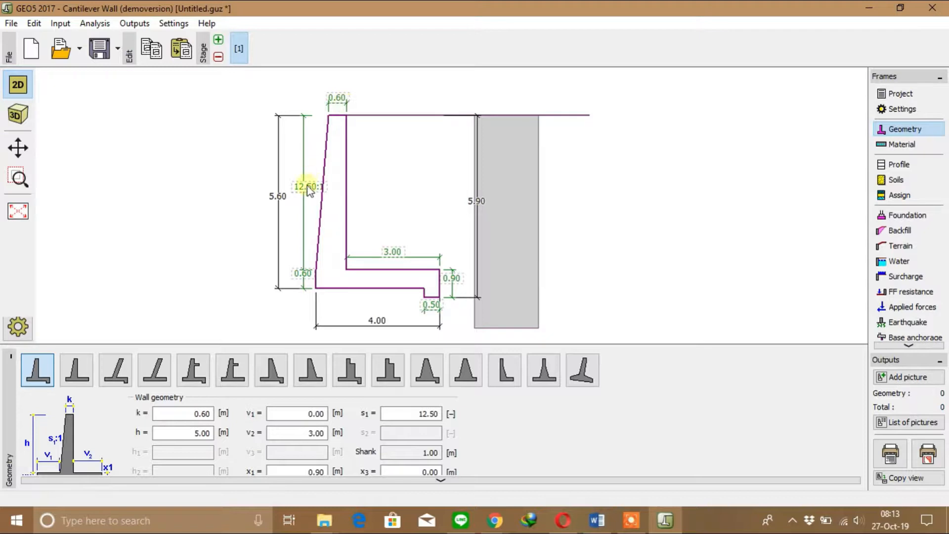
click(215, 437)
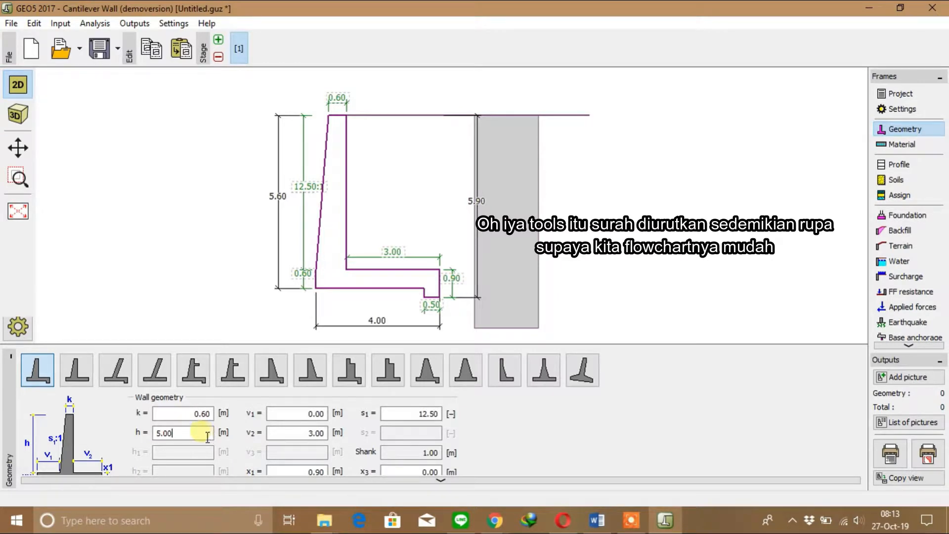
Step: Add a soil profile interface at a depth of 3 m
click(899, 165)
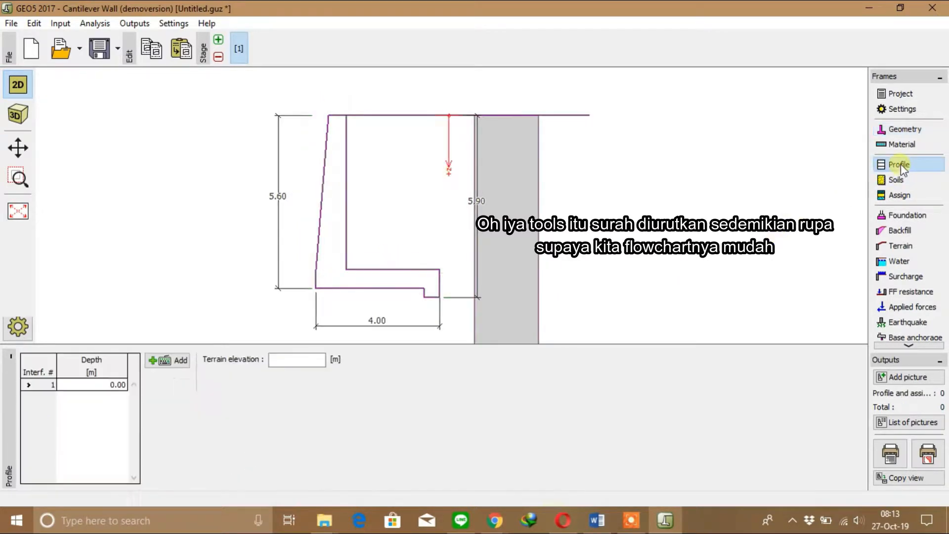
click(156, 363)
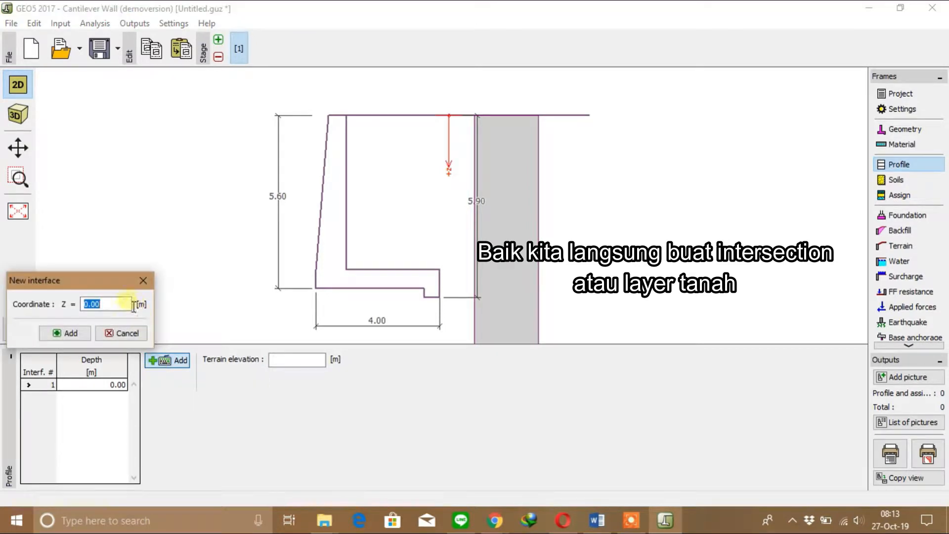
text(3)
key(Tab)
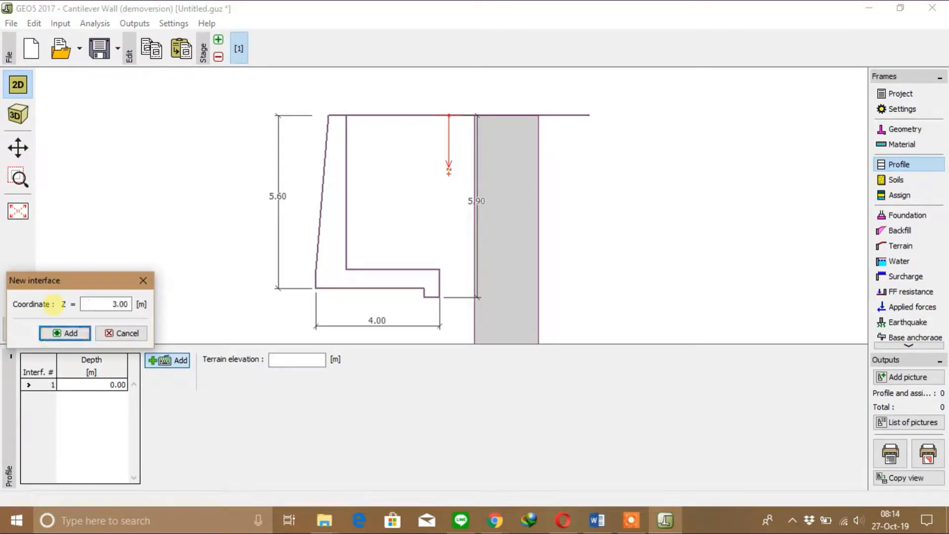
click(71, 331)
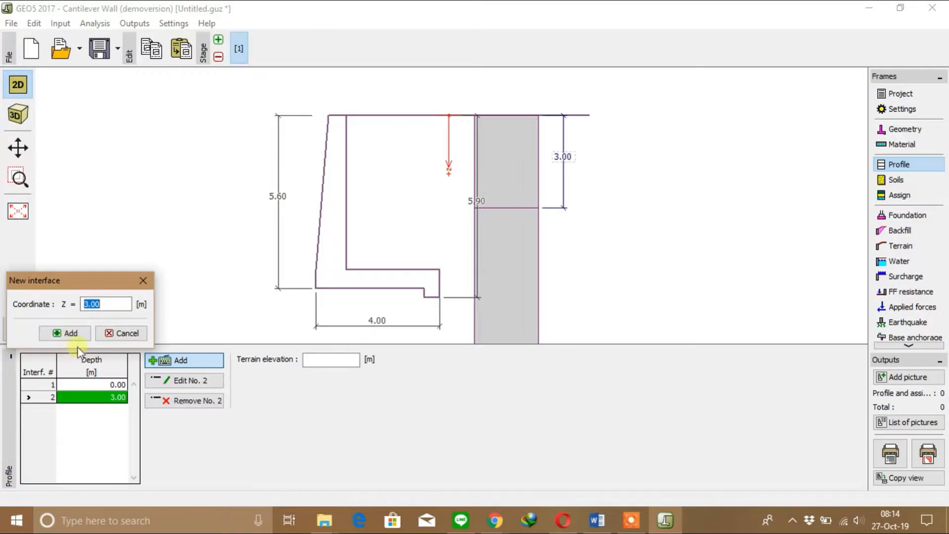
Step: Add another soil profile interface at a depth of 4 m
click(116, 305)
drag(115, 310, 72, 311)
key(BackSpace)
text(4)
key(Tab)
key(Return)
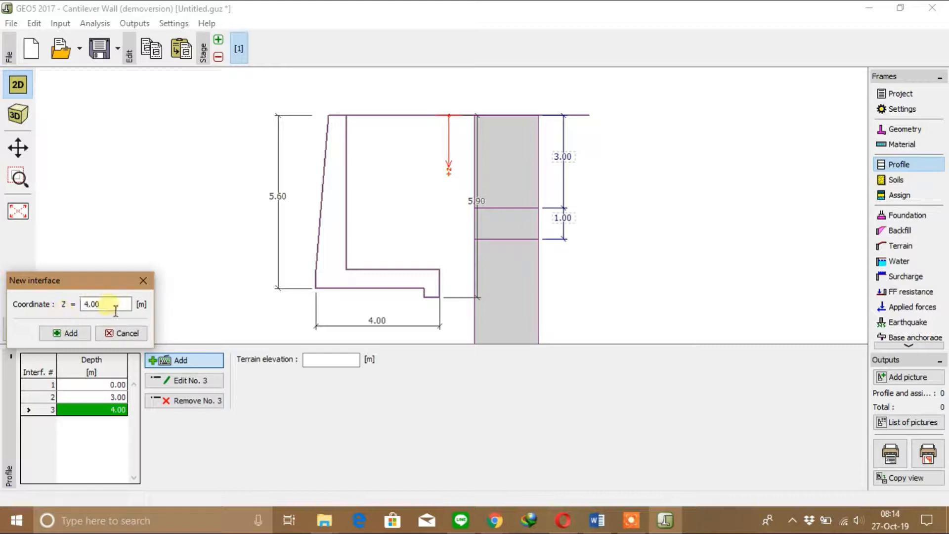
Step: Add a soil profile interface at a depth of 5 m
key(BackSpace)
text(5)
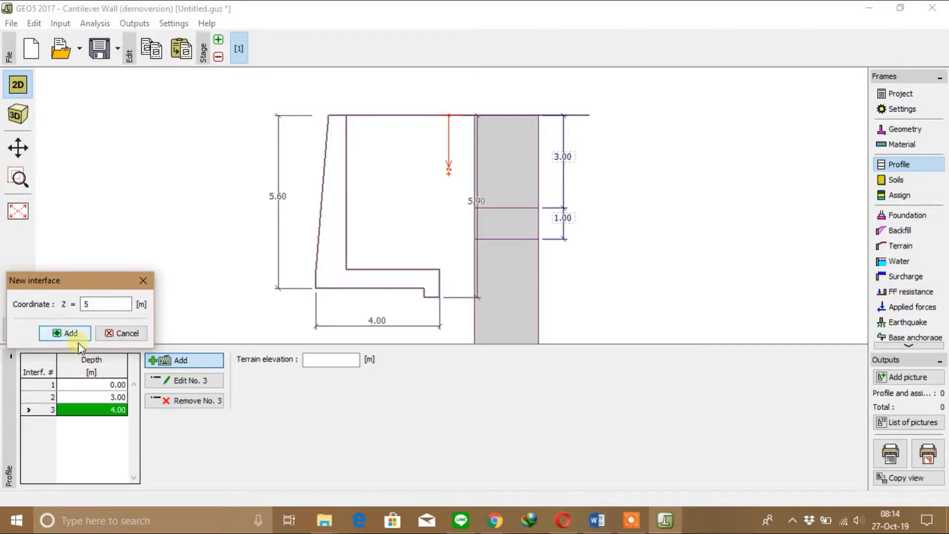
click(75, 333)
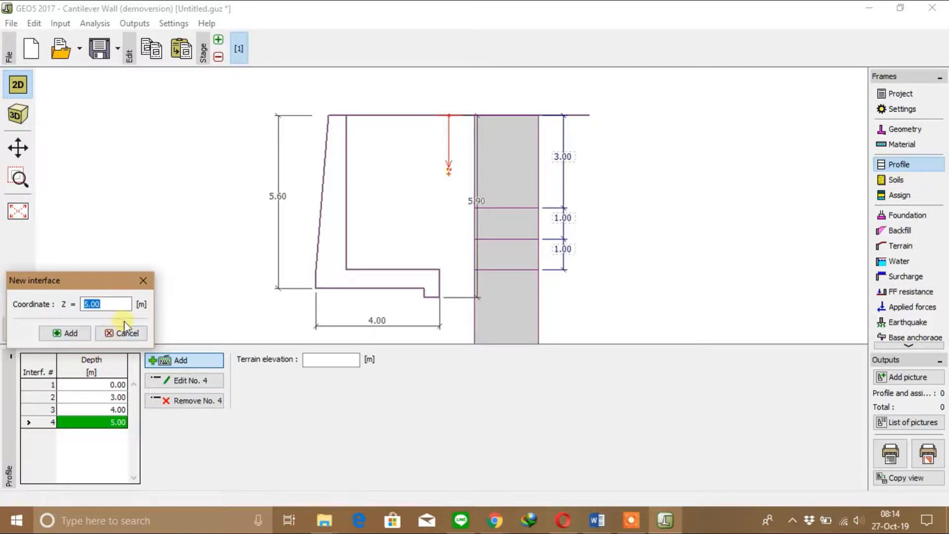
Step: Add a soil profile interface at a depth of 6 m and finish adding interfaces
drag(119, 305, 75, 306)
key(BackSpace)
text(6)
click(70, 333)
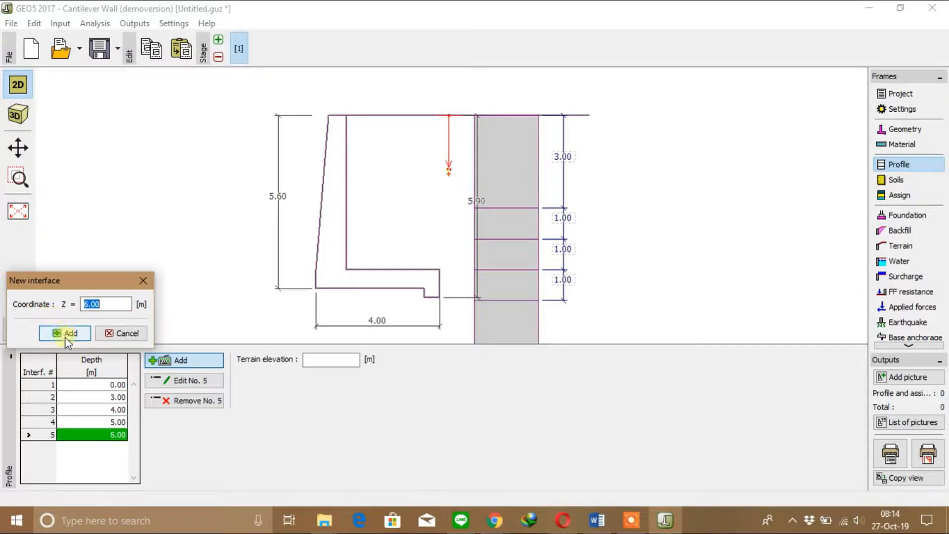
click(121, 332)
Step: Remove the interface at 5 m depth from the soil profile
click(106, 422)
click(184, 400)
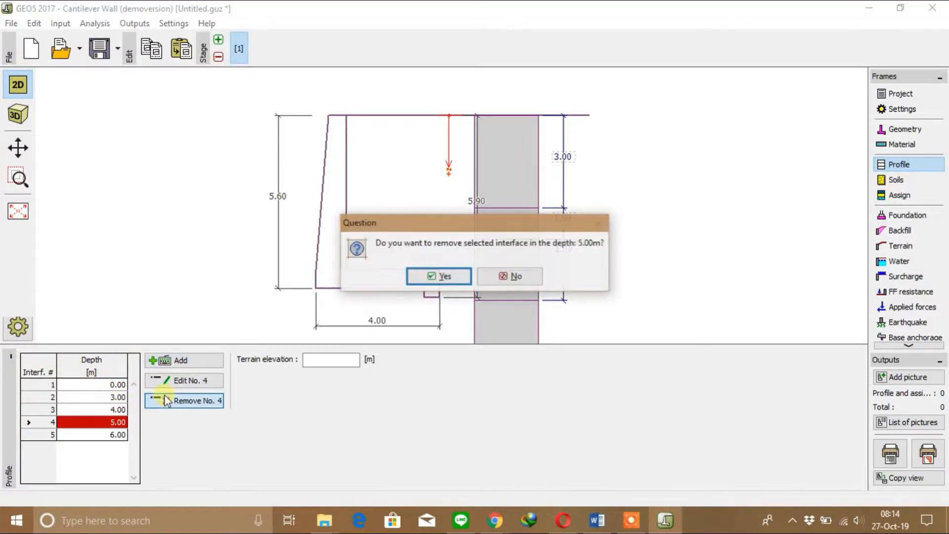
click(454, 277)
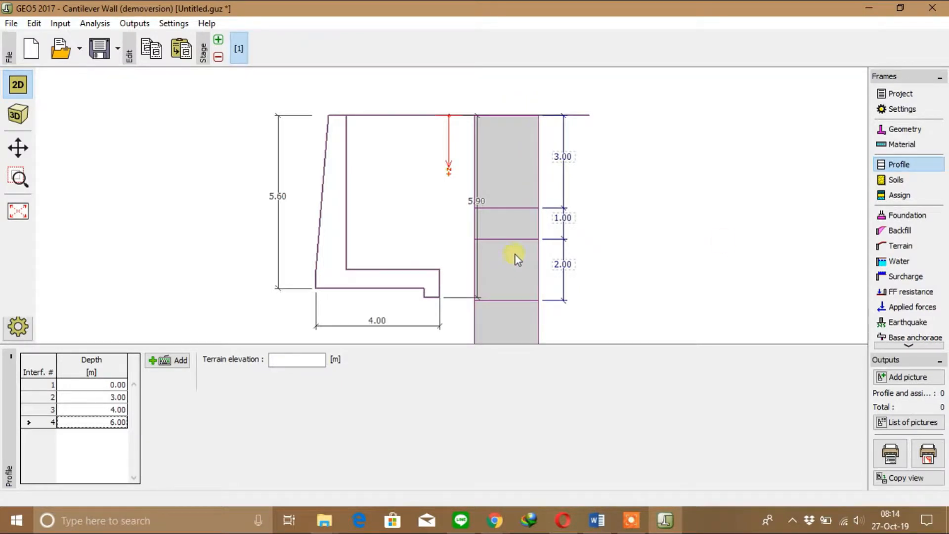
Step: Start adding a new soil and move its dialog so that all parameter fields are accessible
click(885, 180)
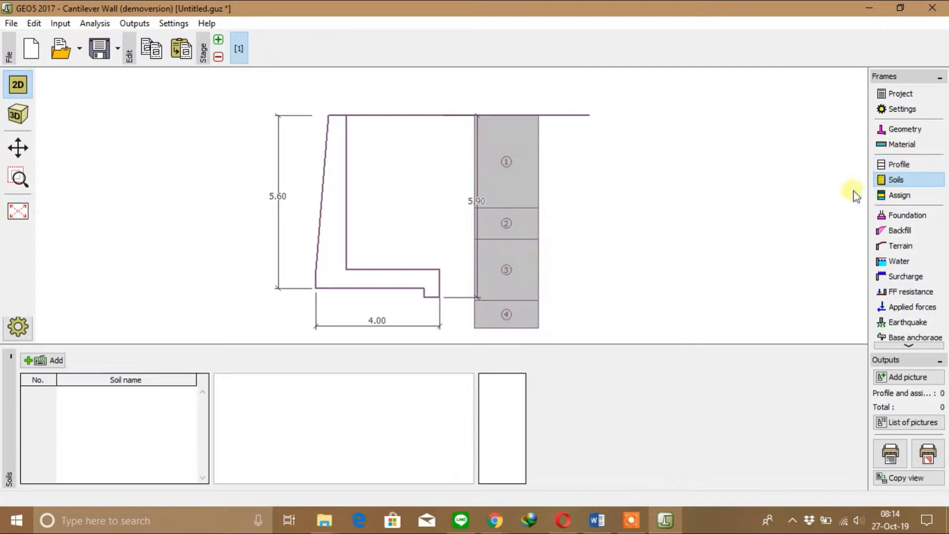
click(24, 363)
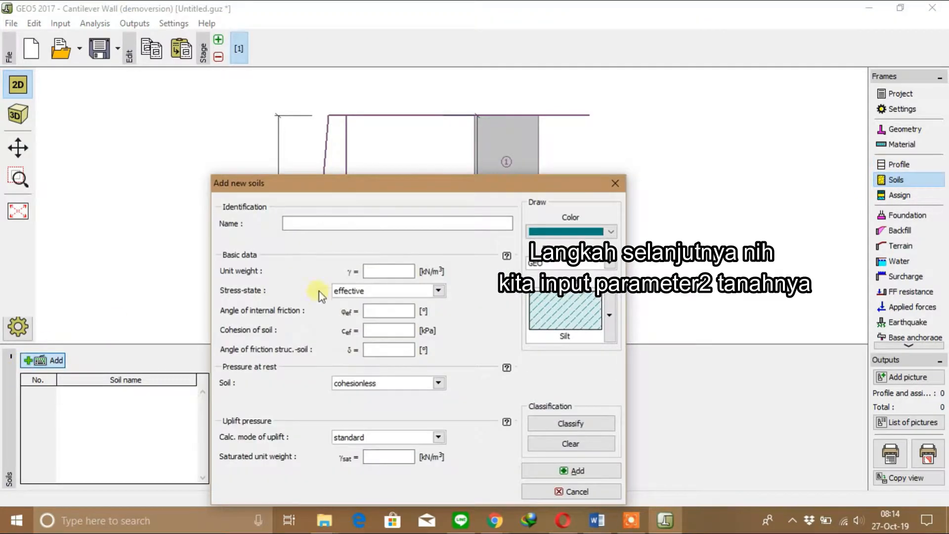
drag(353, 181, 379, 102)
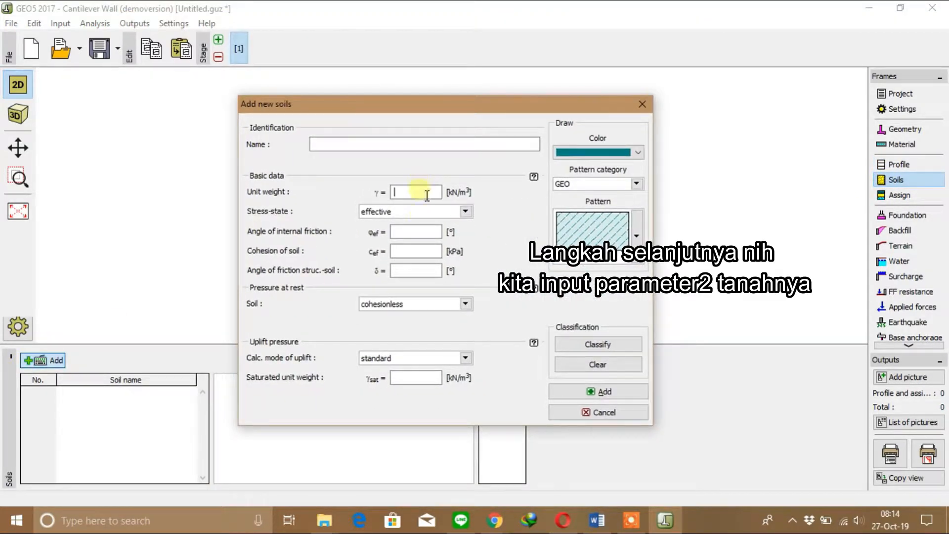
click(417, 231)
click(421, 251)
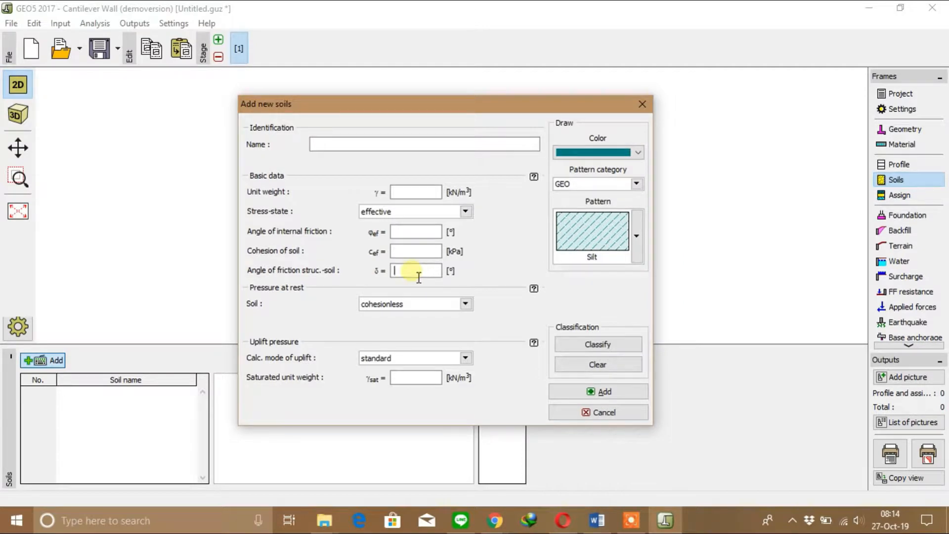
click(413, 271)
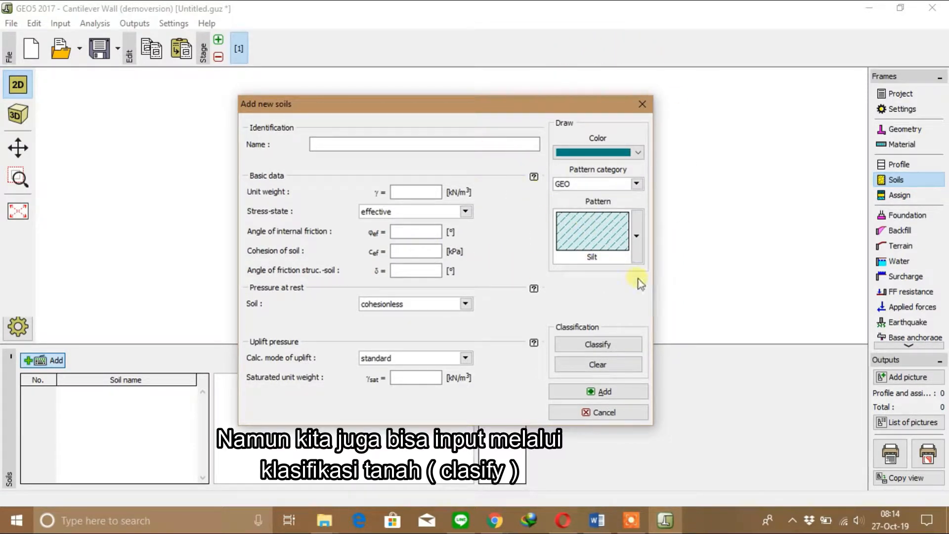
Step: Classify the new soil as CG - Gravelly clay with stiff consistency, Sr > 0.8, and assign the standard parameters to it
click(577, 347)
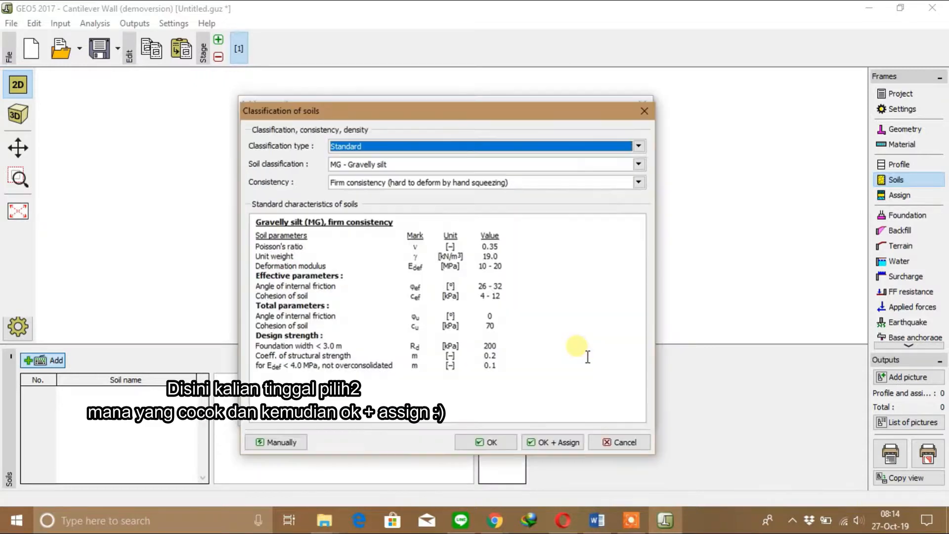
click(454, 165)
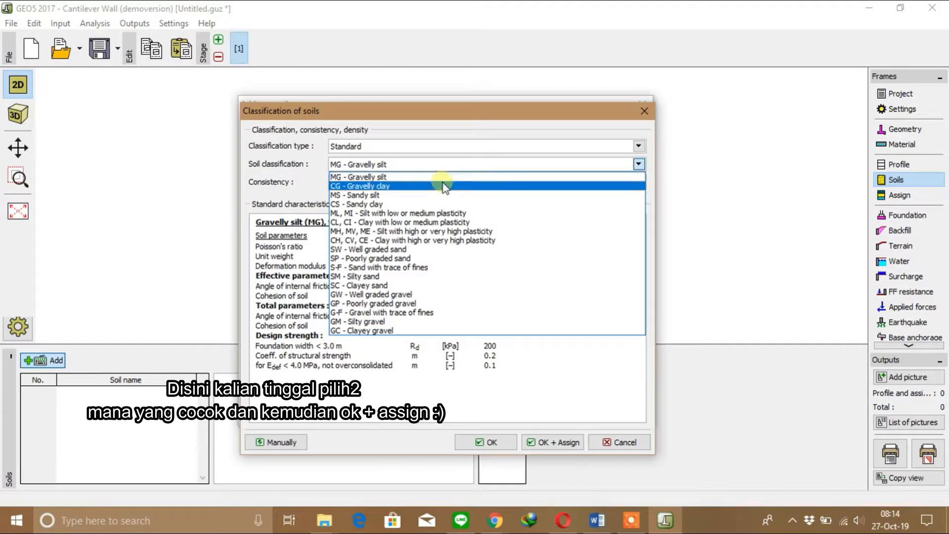
click(443, 184)
click(448, 147)
click(455, 186)
click(455, 186)
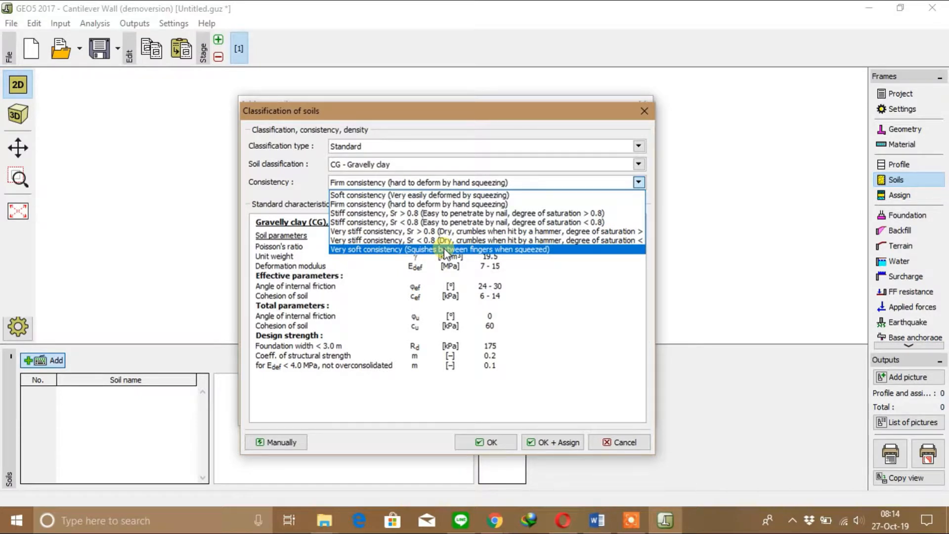
click(439, 215)
click(541, 439)
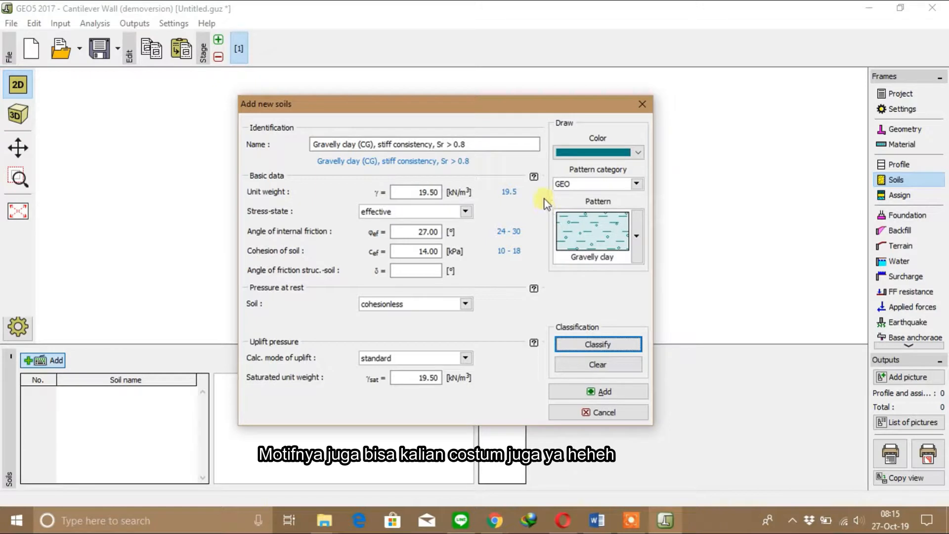
Step: Try other pattern categories for the soil, including YS 5204, and return to the GEO category with the Silt pattern
click(636, 184)
click(628, 206)
click(636, 184)
click(623, 215)
click(636, 183)
click(619, 223)
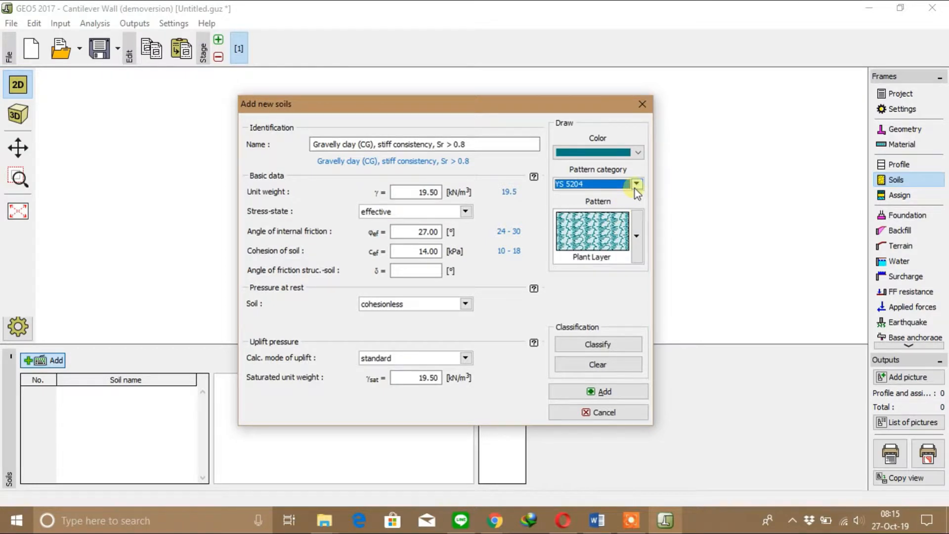
click(637, 184)
click(625, 200)
Step: Set the structure-soil friction angle to 10° and add the gravelly clay to the soil list
click(604, 390)
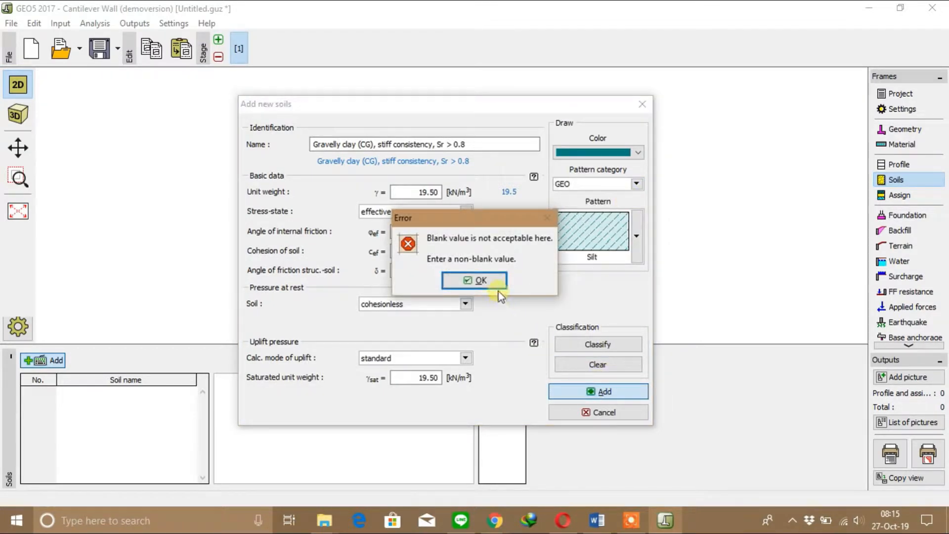
click(497, 280)
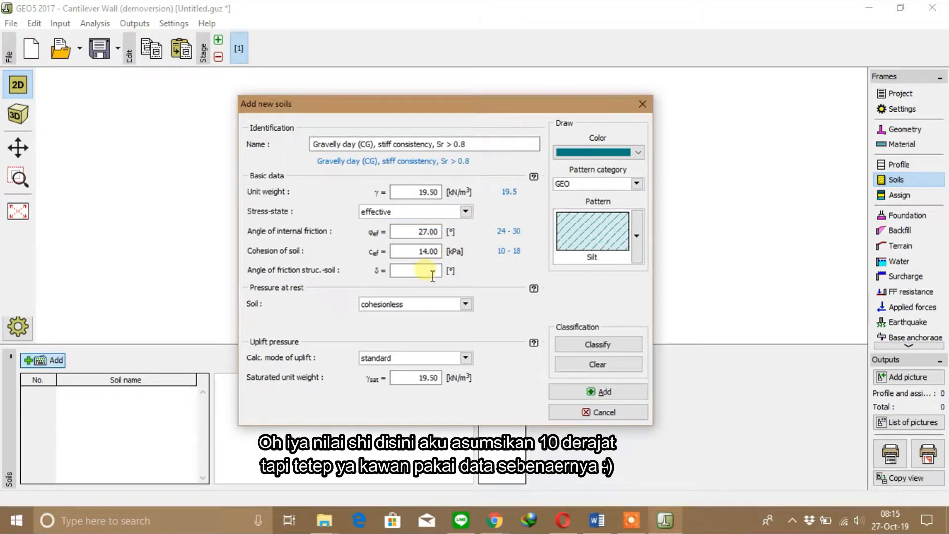
text(10)
click(623, 393)
Step: Move the soil dialog off the wall drawing and classify the next soil as GW - Well graded gravel, medium dense, assigning its parameters
mouse_move(494, 104)
mouse_down()
mouse_move(567, 93)
mouse_move(748, 26)
mouse_up()
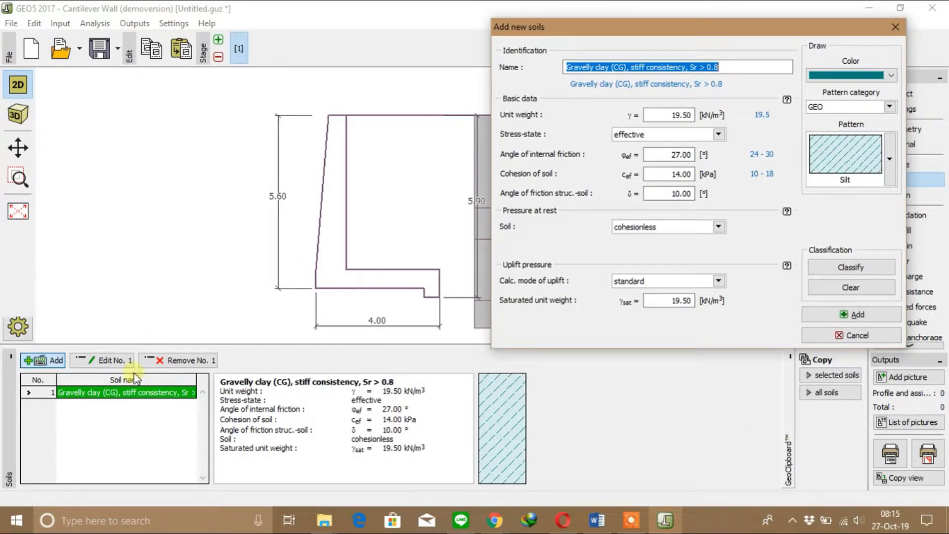
click(850, 267)
click(620, 89)
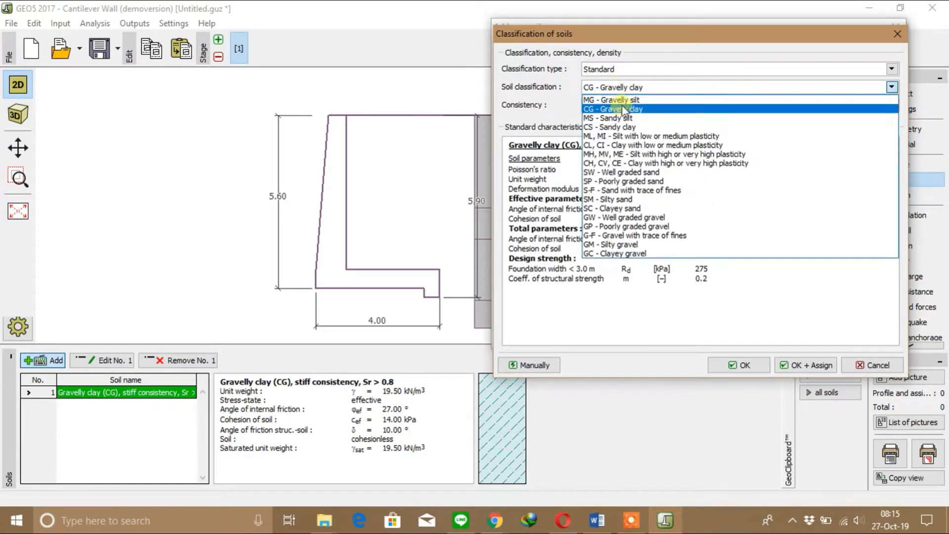
click(625, 217)
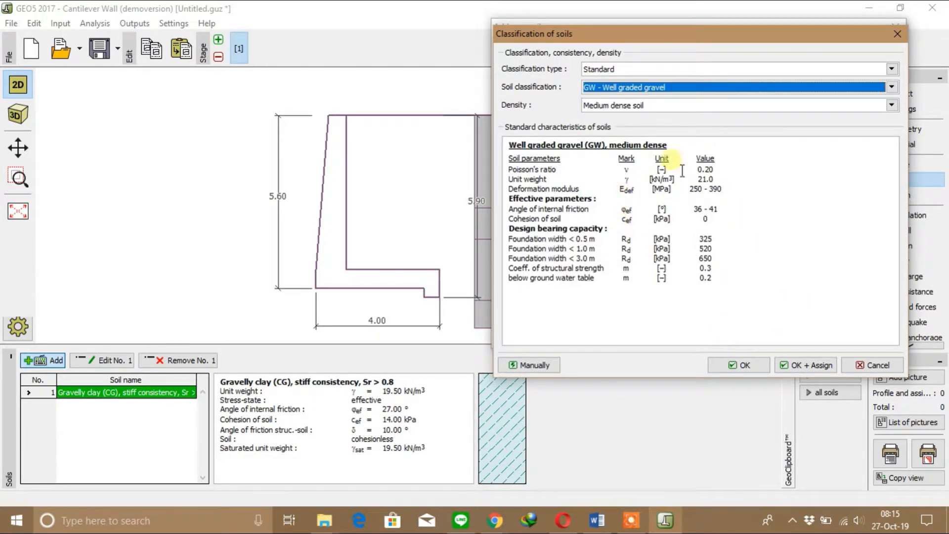
click(807, 366)
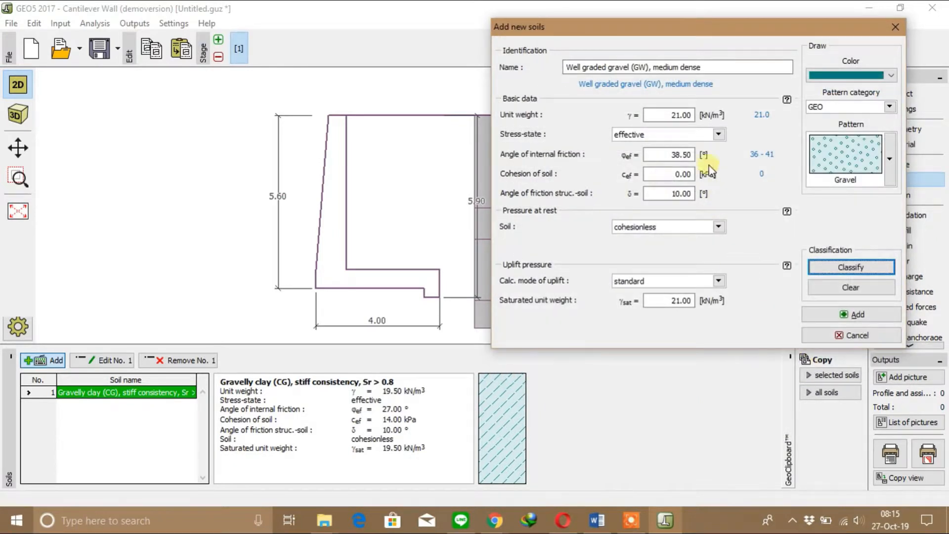
Step: Set the well graded gravel's drawing colour to red and add it to the soil list
click(892, 75)
click(831, 106)
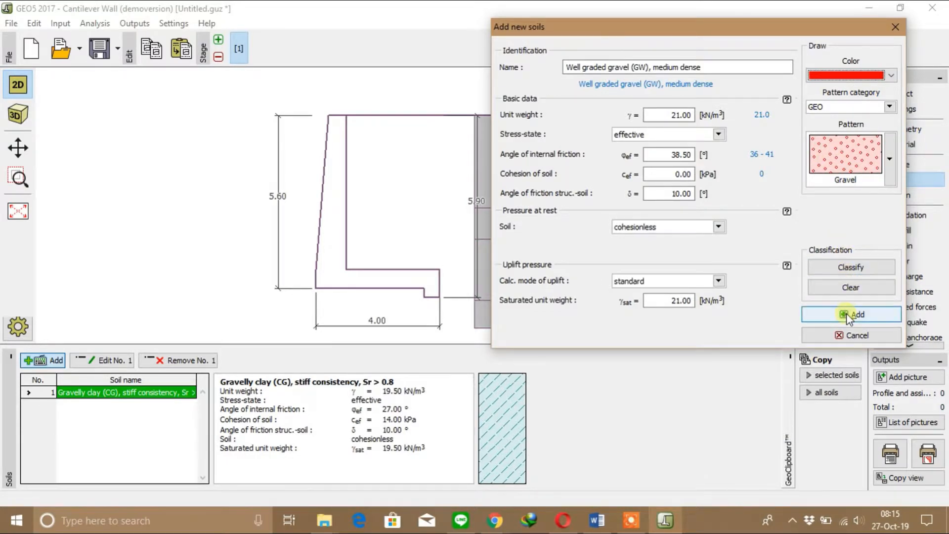
click(846, 312)
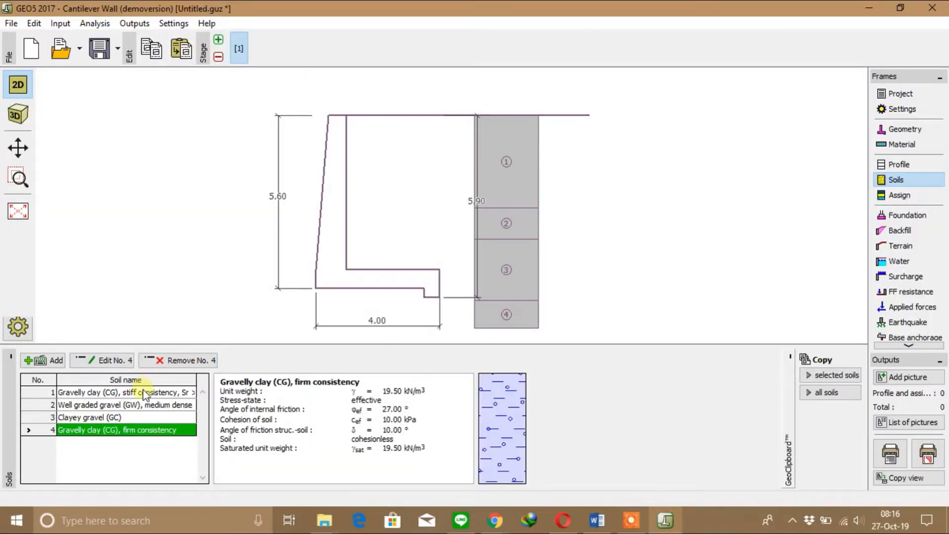
Step: Review the parameters of the defined soils in the soil list one by one
click(140, 392)
click(144, 405)
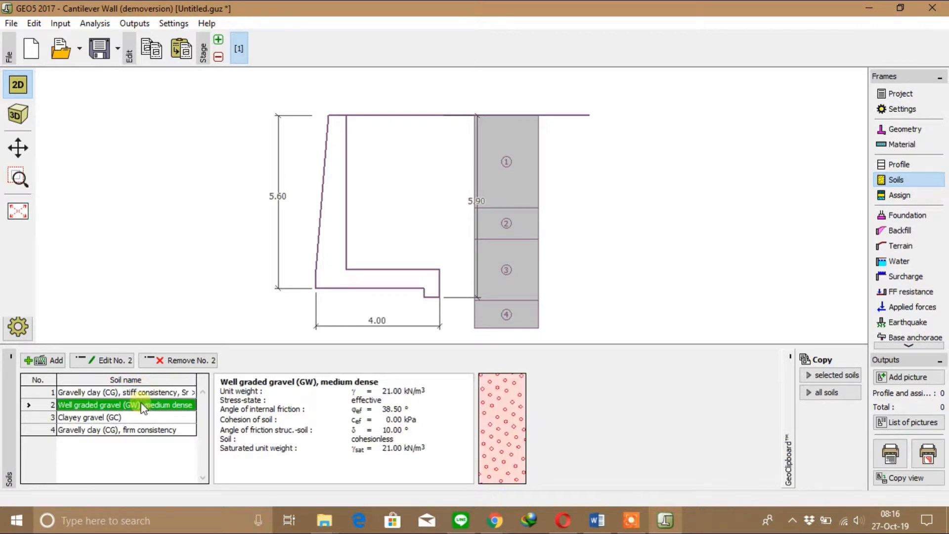
click(141, 418)
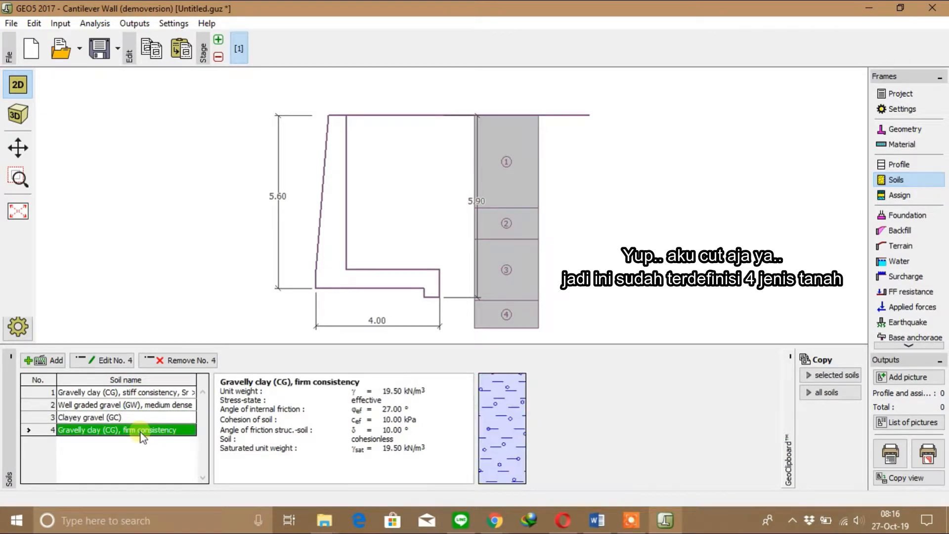
Step: Assign the stiff Gravelly clay (CG), Sr > 0.8, to layer 1 and the medium dense Well graded gravel (GW) to layer 2
click(892, 197)
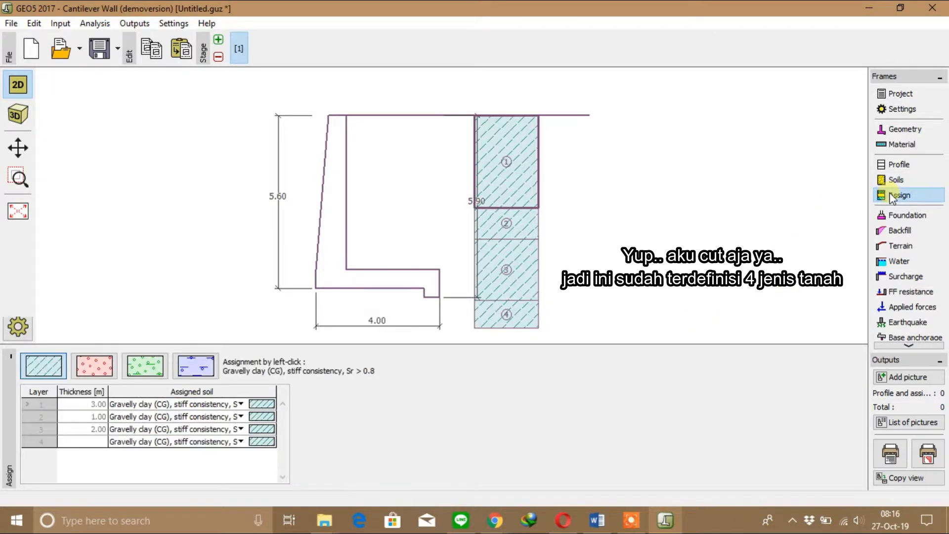
click(39, 372)
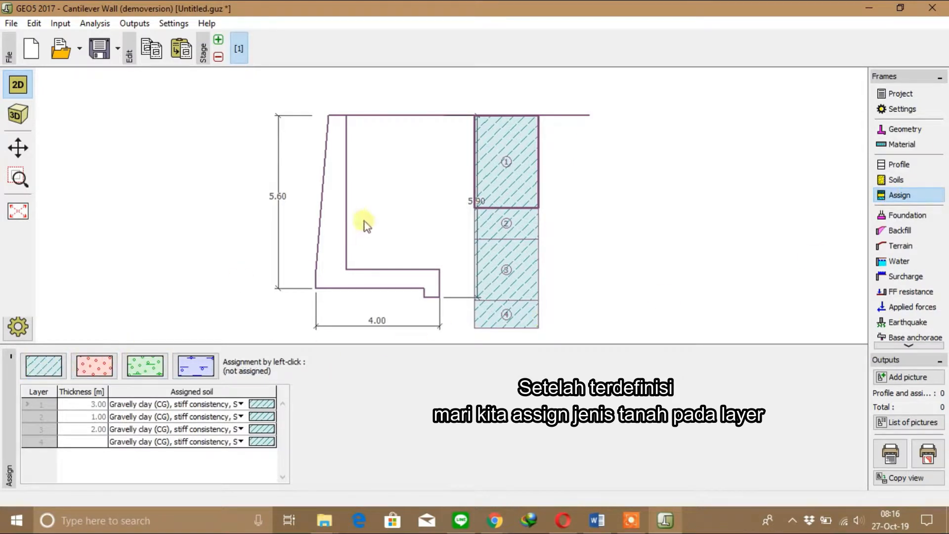
click(495, 182)
click(58, 369)
click(491, 177)
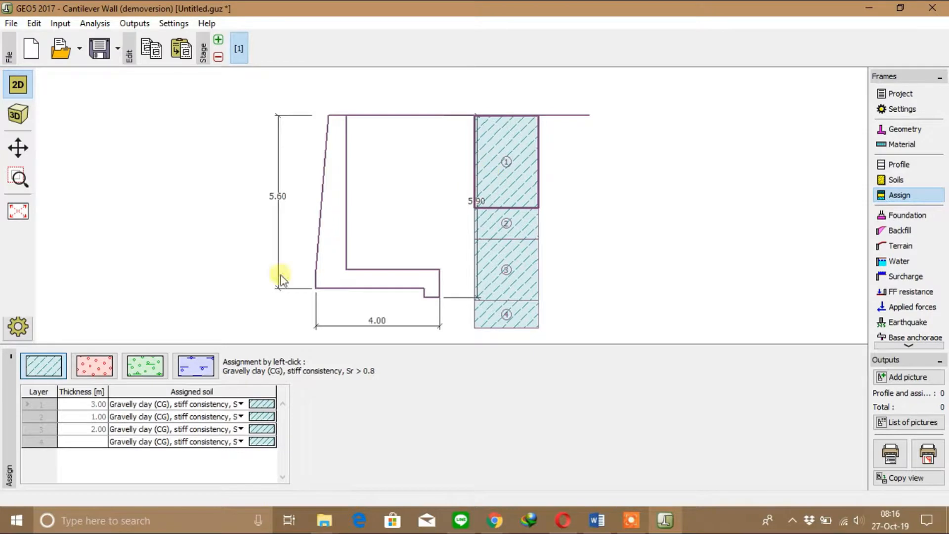
click(105, 364)
click(511, 223)
Step: Assign Clayey gravel (GC) to layer 3 and Gravelly clay (CG), firm consistency, to layer 4
click(139, 365)
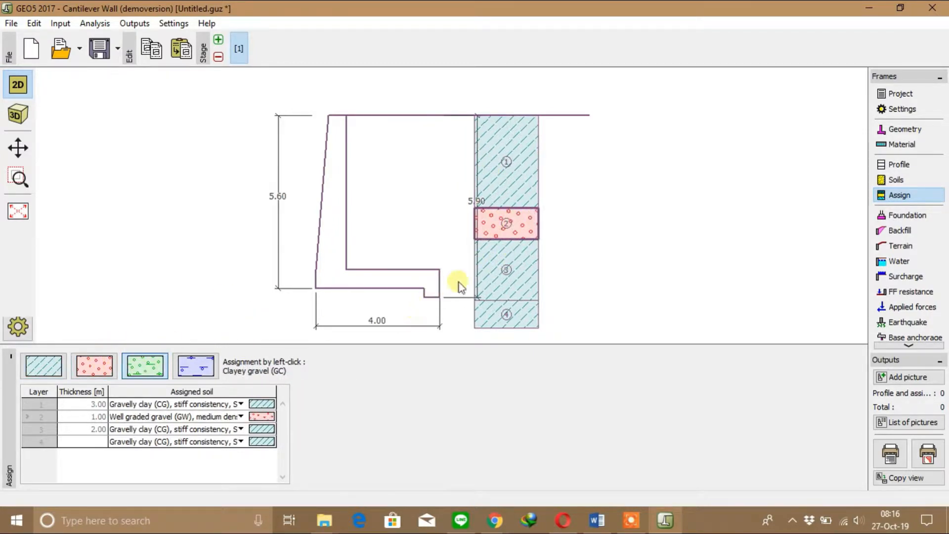
click(494, 271)
click(208, 364)
click(487, 317)
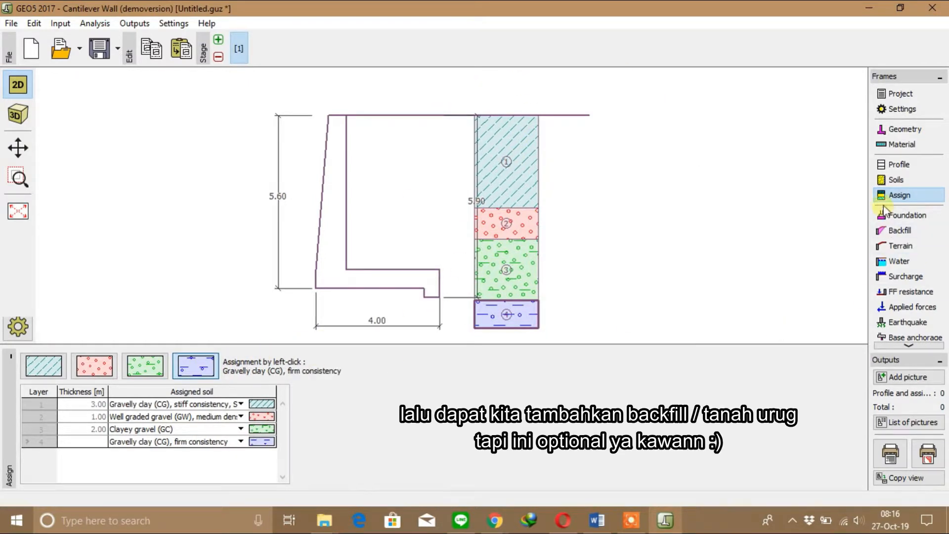
Step: Create a backfill sloping up from the top edge of the wall's heel and assign it Gravelly clay (CG), stiff consistency, Sr > 0.8
click(890, 229)
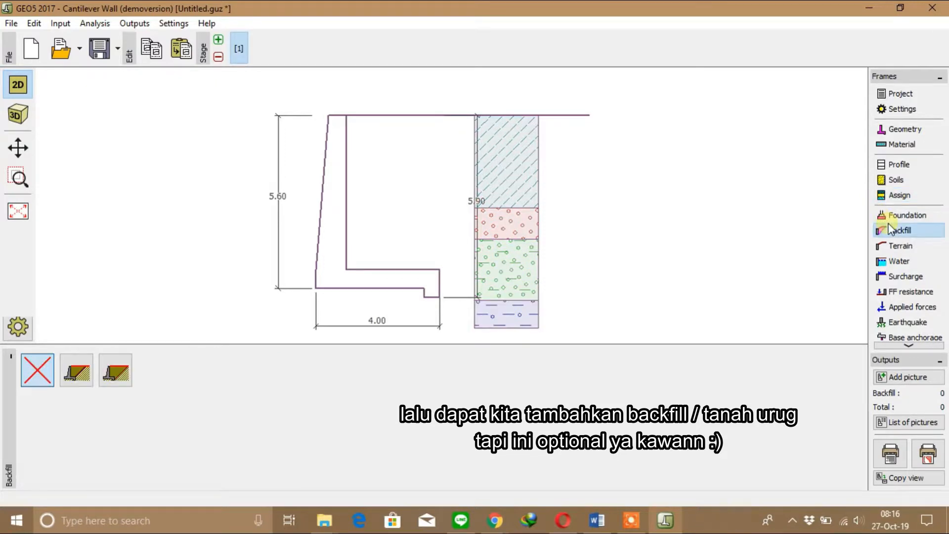
click(77, 371)
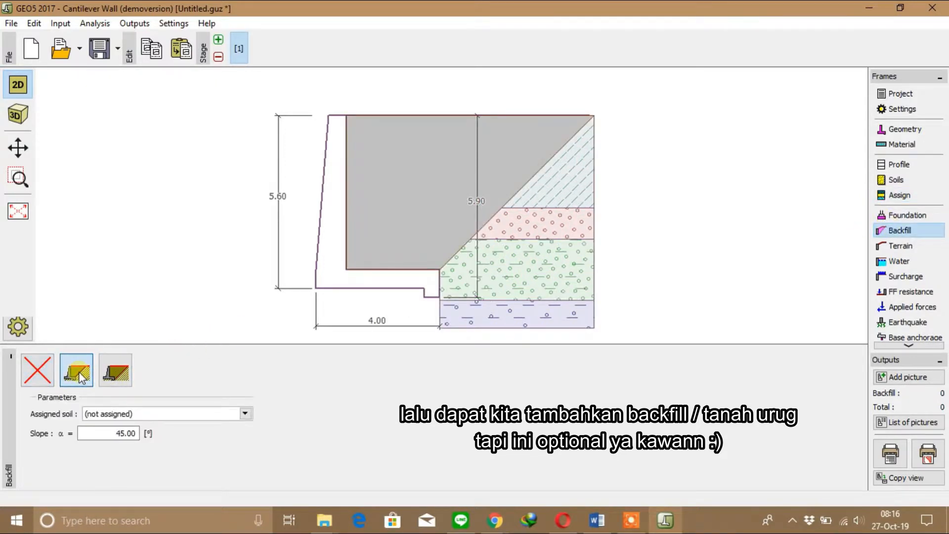
click(118, 374)
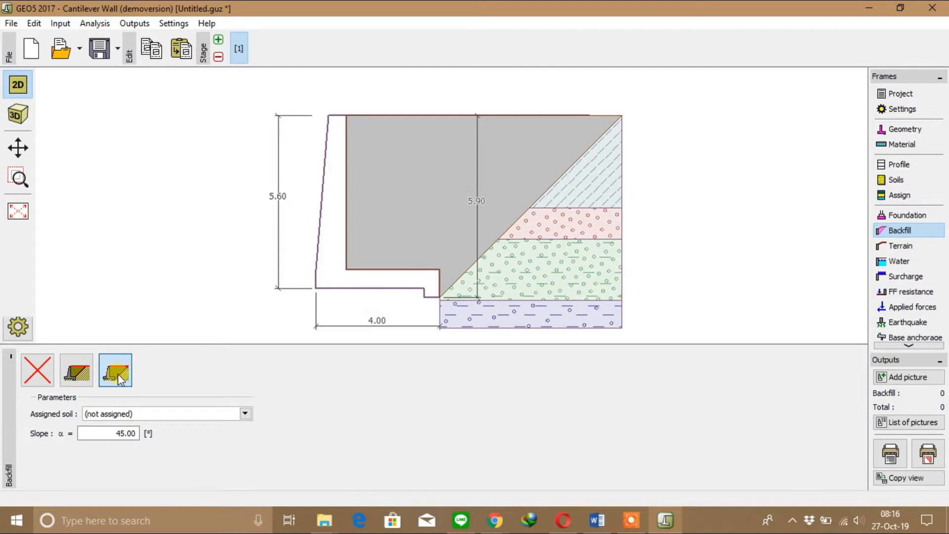
click(76, 377)
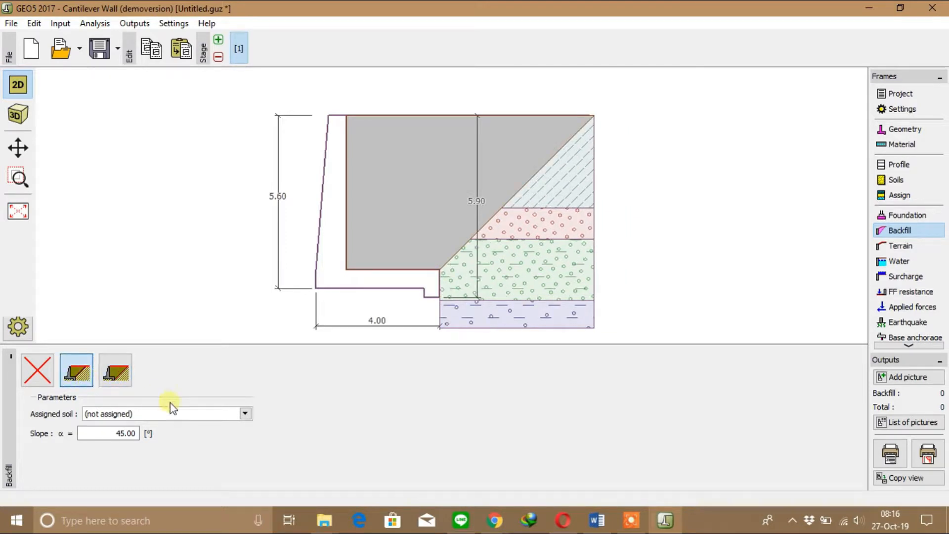
click(177, 414)
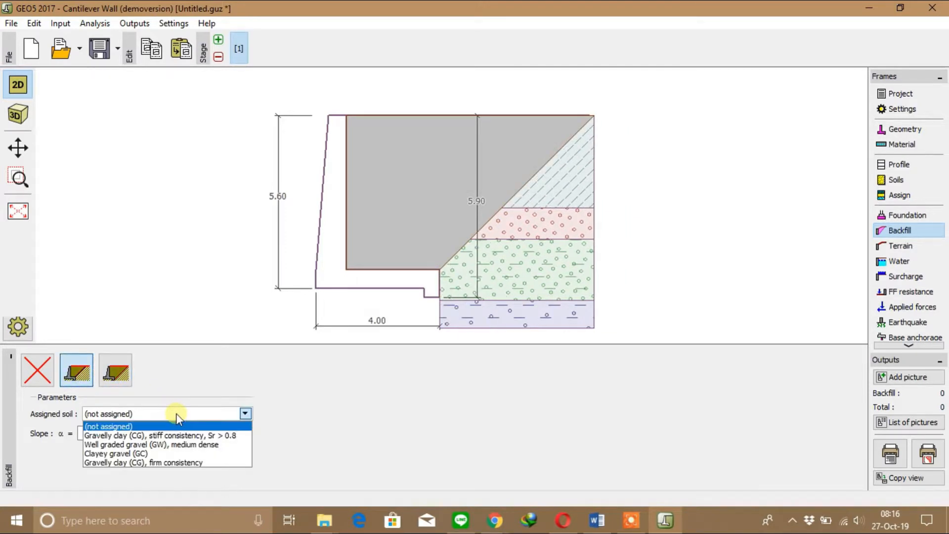
click(176, 435)
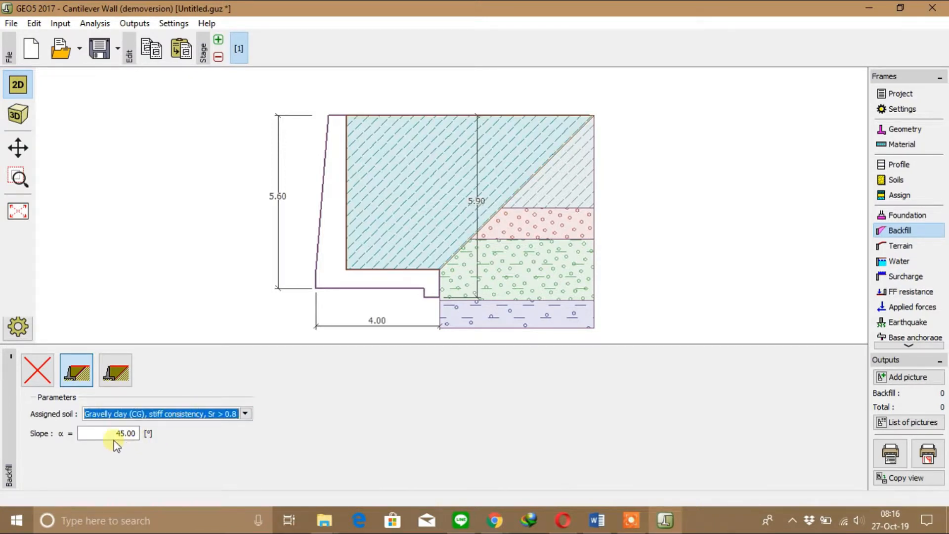
Step: Try backfill slope angles of 30° and 20°
click(127, 440)
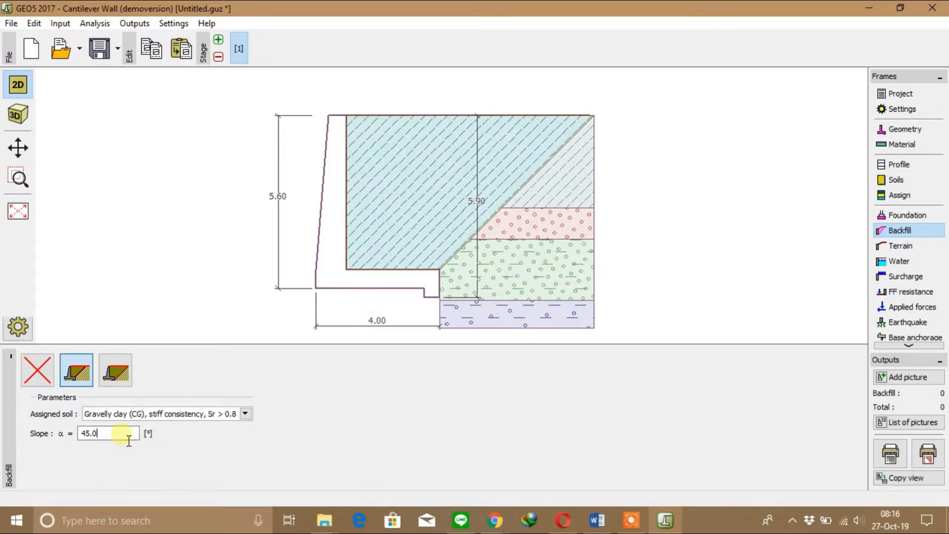
text(30)
key(Tab)
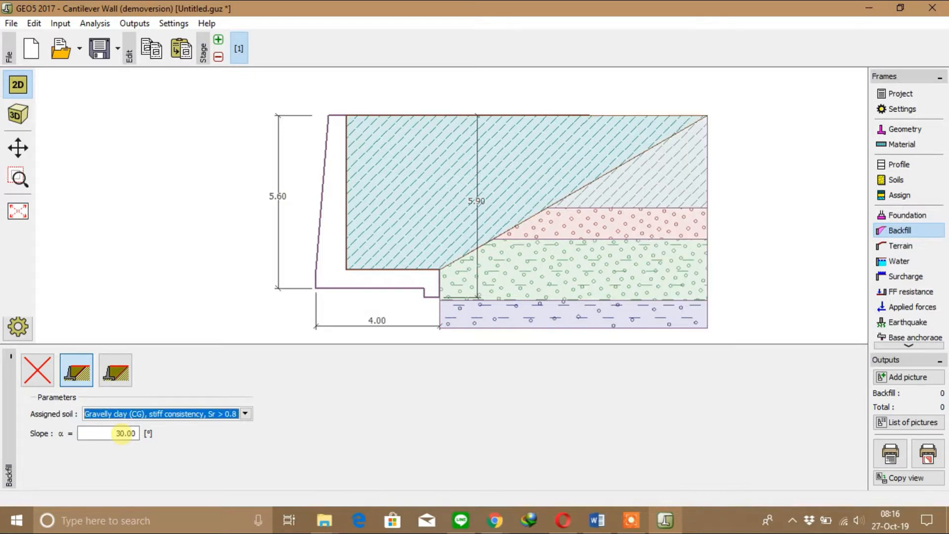
click(135, 439)
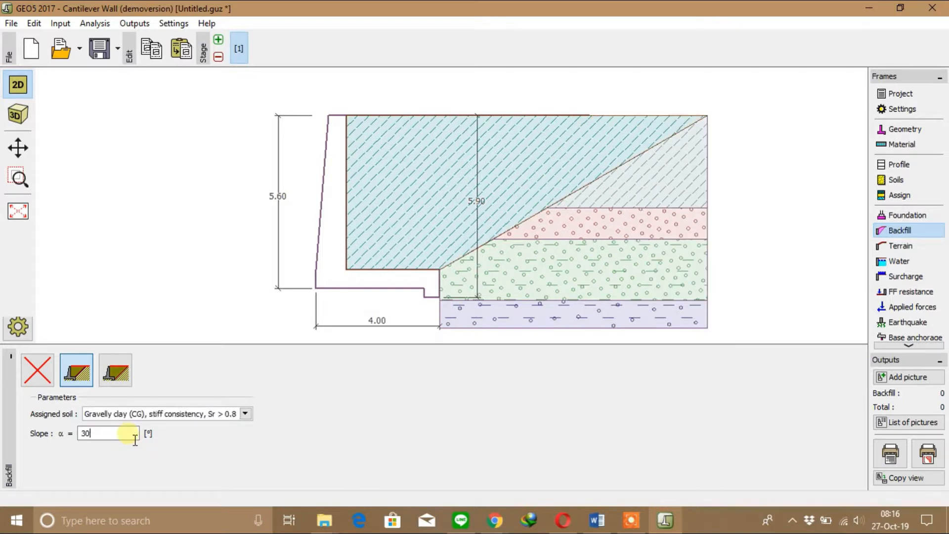
key(Tab)
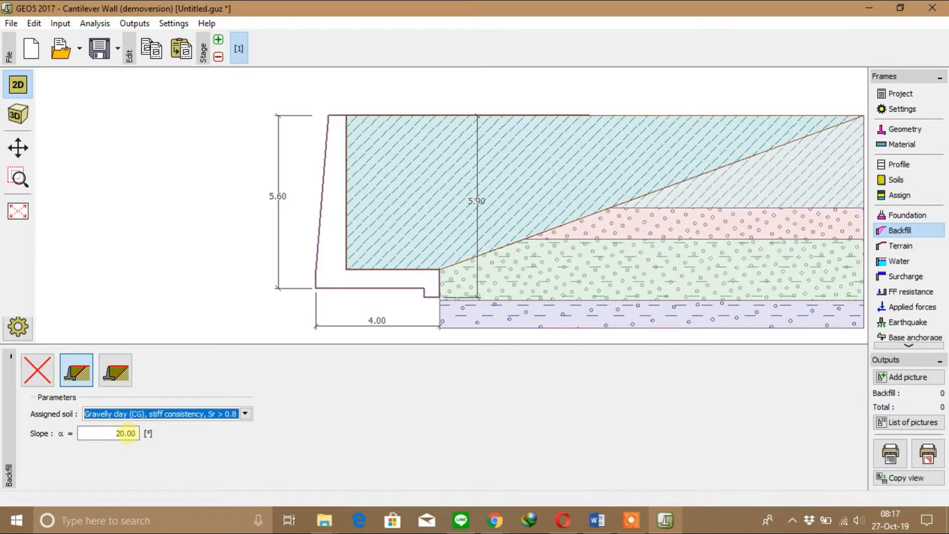
Step: Set the backfill slope angle to 50°
click(127, 438)
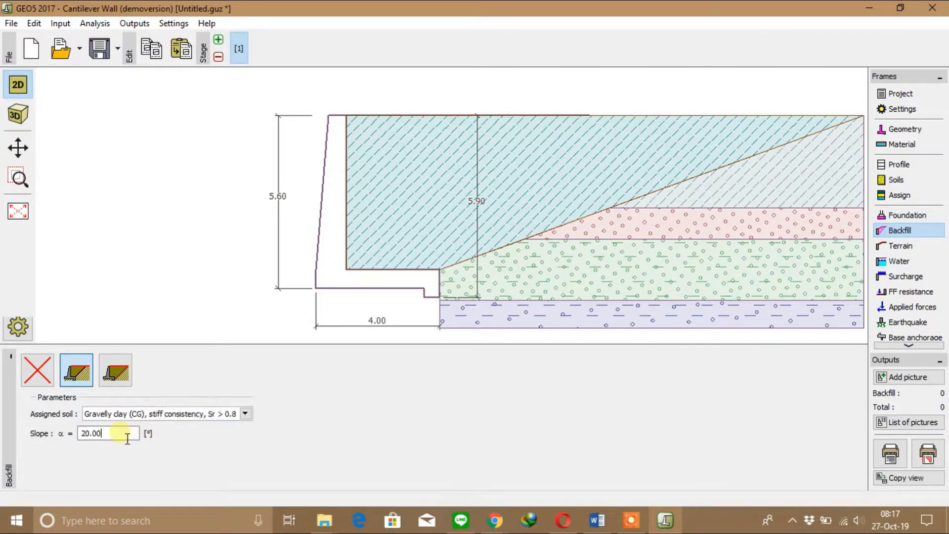
drag(129, 438, 54, 452)
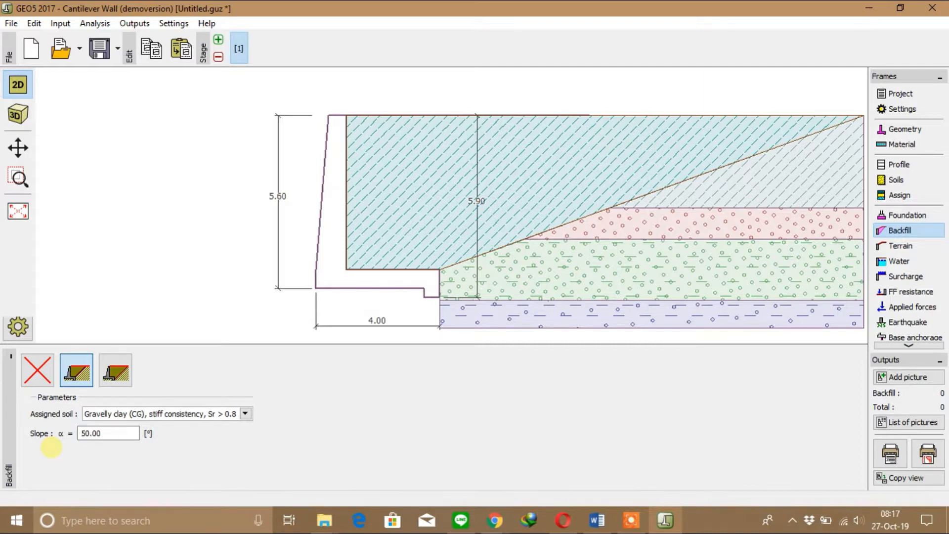
text(50.00)
key(Tab)
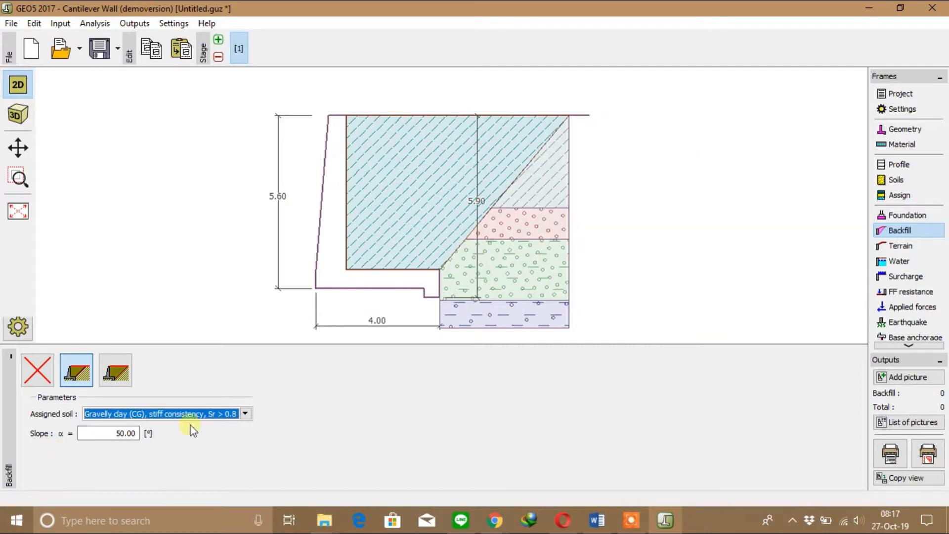
Step: Choose a groundwater type with water tables behind and in front of the wall and an uplift setting for the footing bottom
click(898, 262)
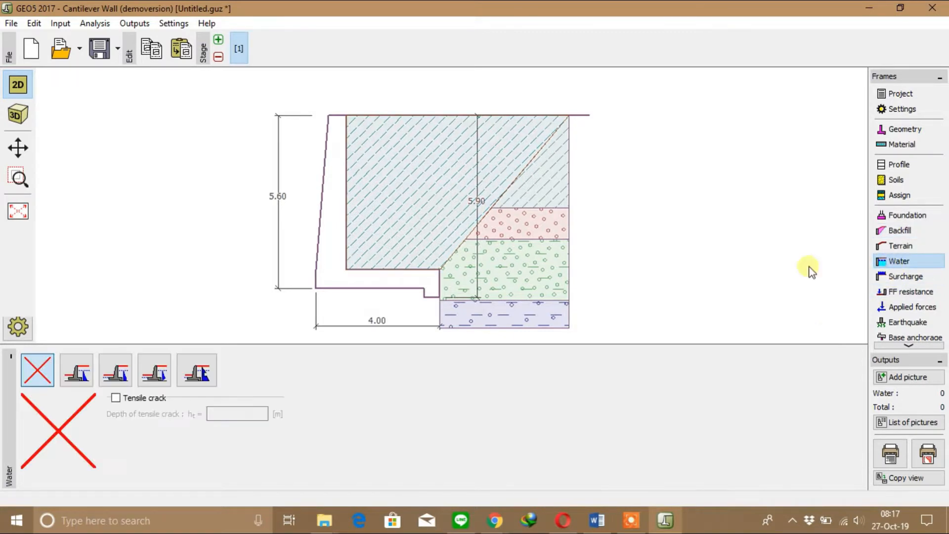
click(88, 374)
click(113, 371)
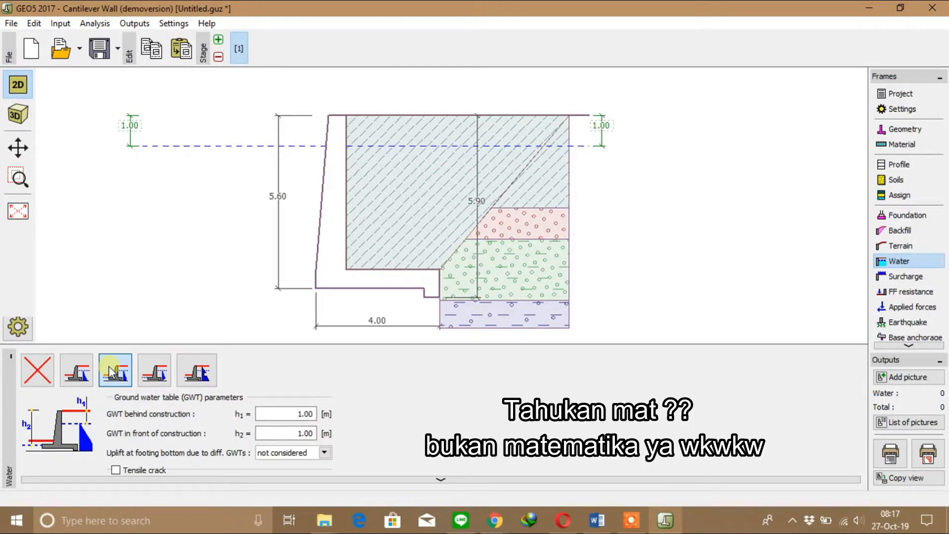
Step: Use the groundwater type with a water table only behind the wall, set its depth to 4.00 m and leave footing uplift not considered
click(155, 370)
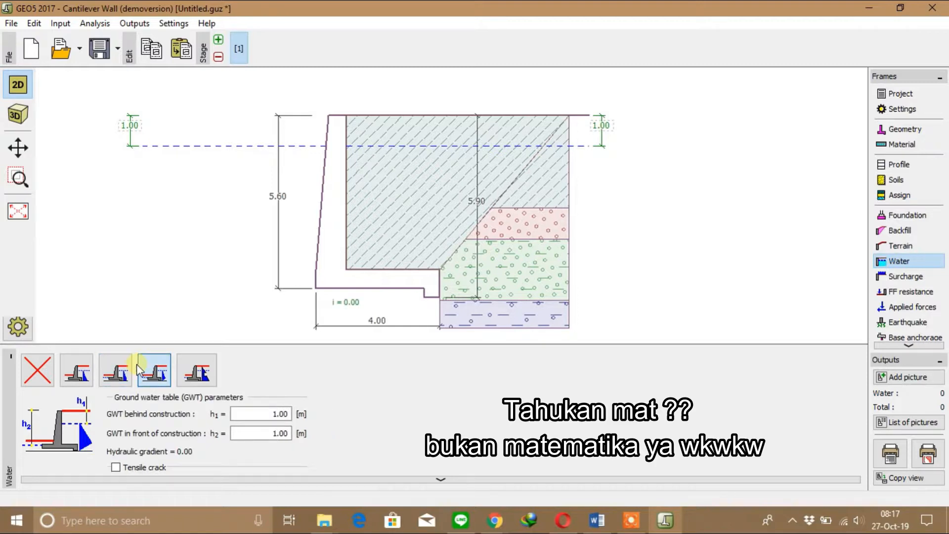
click(86, 377)
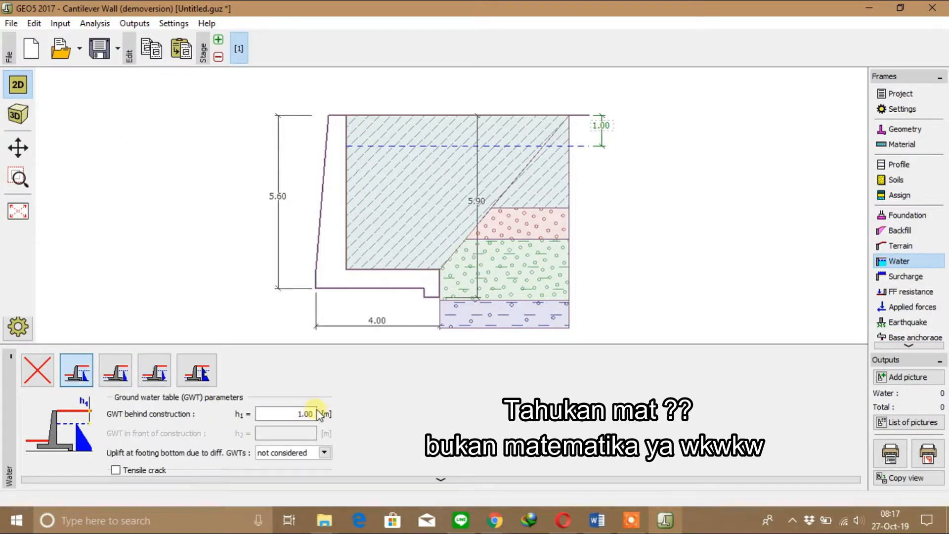
drag(316, 416, 244, 416)
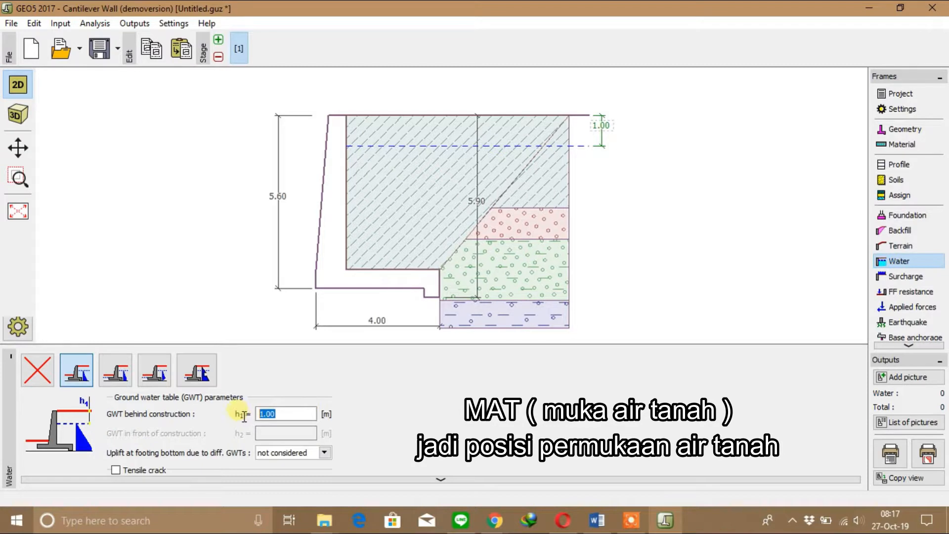
key(BackSpace)
text(4)
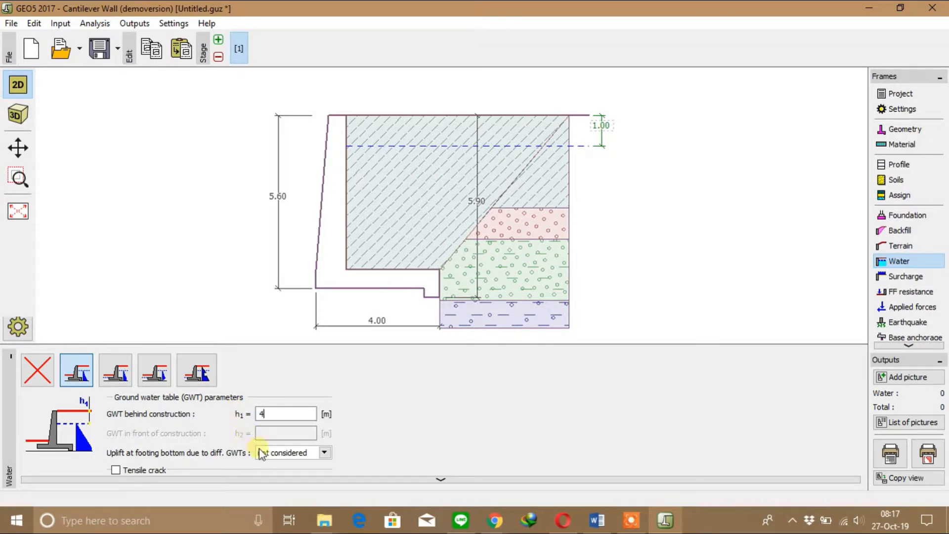
click(278, 458)
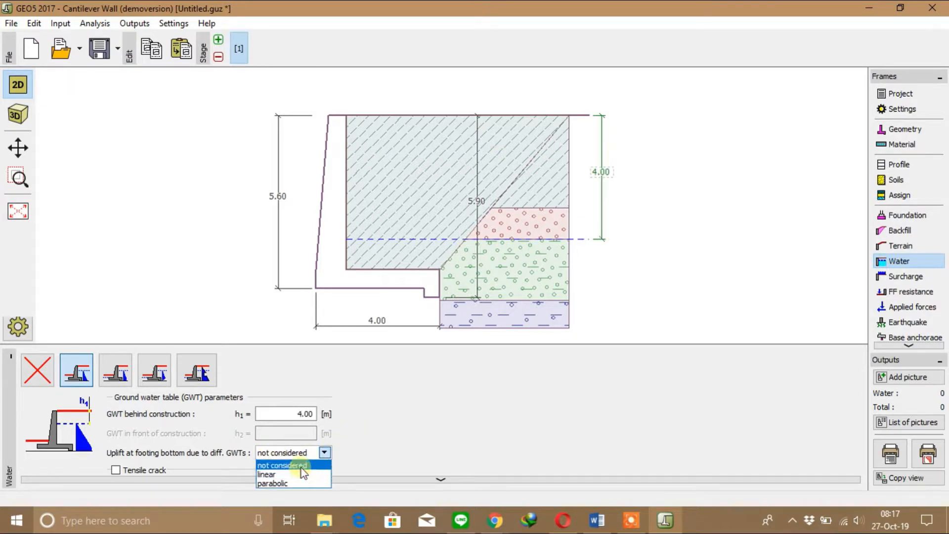
click(298, 465)
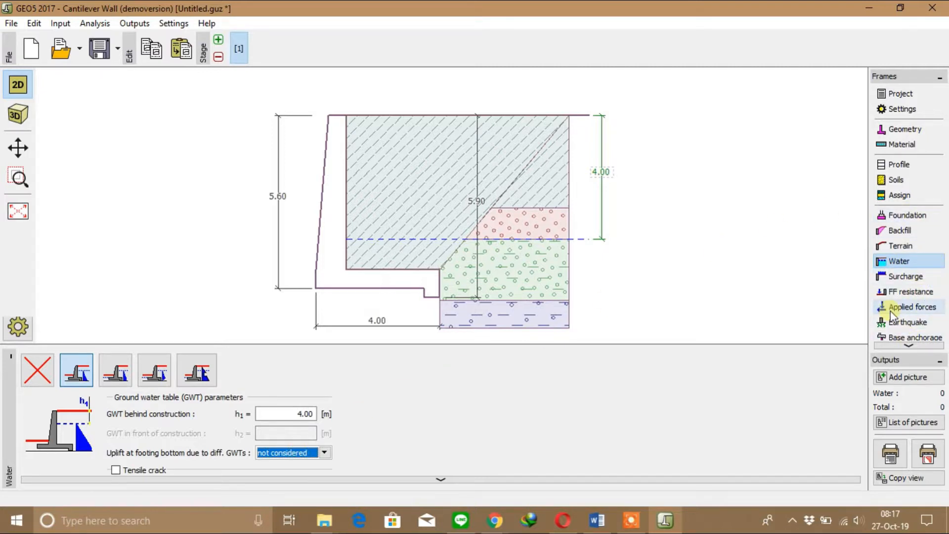
Step: Compare the terrain shapes for resistance on the wall's front face and choose the flat terrain
click(898, 285)
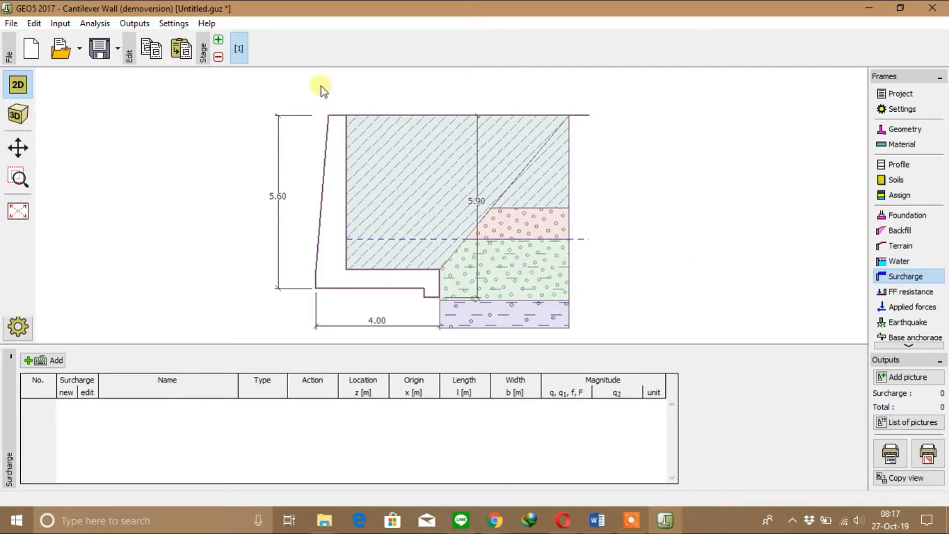
click(911, 293)
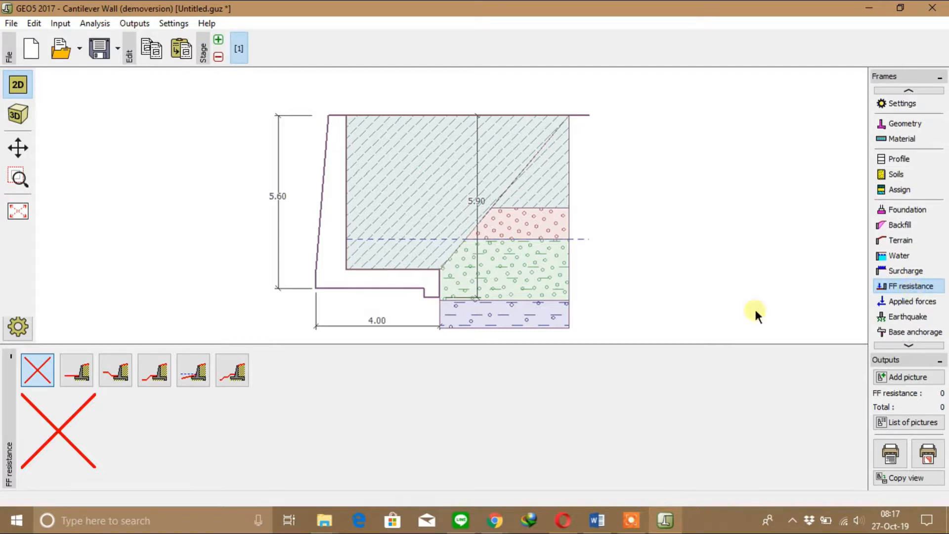
click(83, 375)
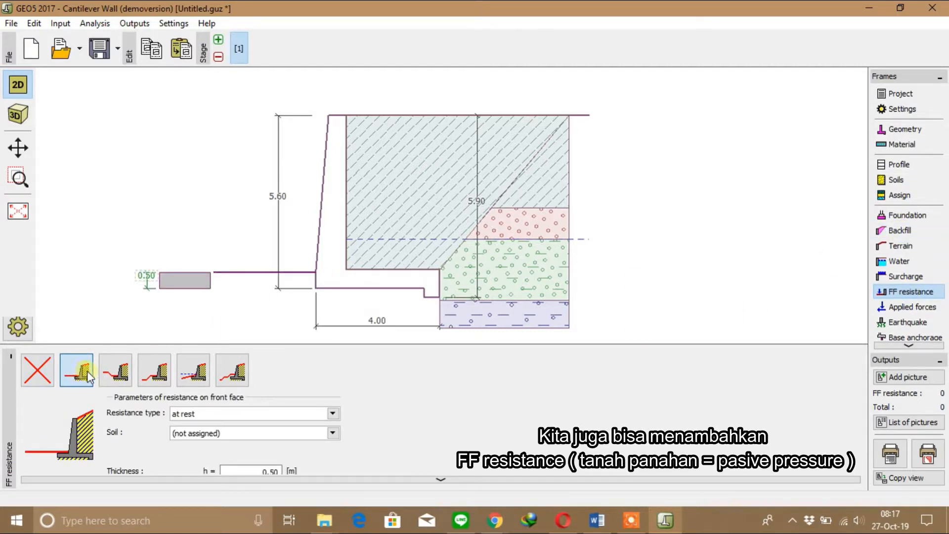
click(116, 375)
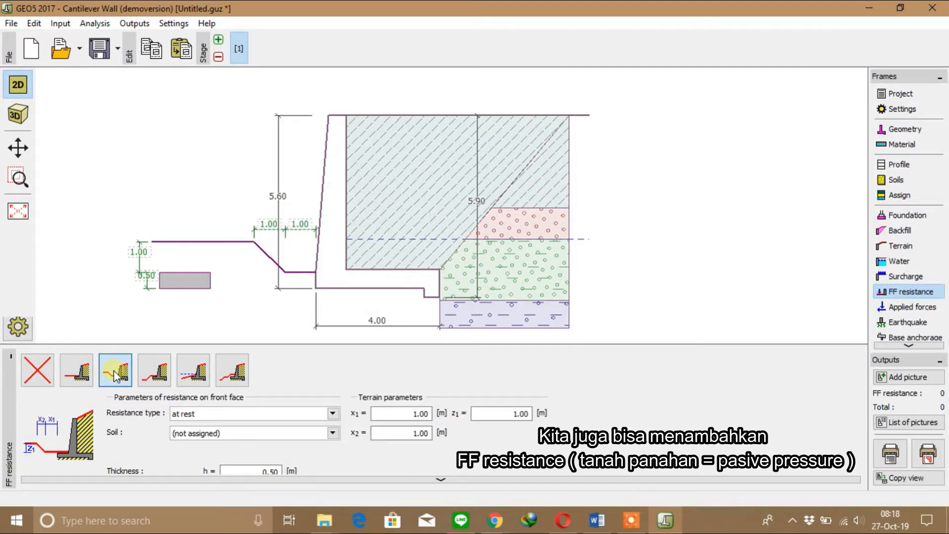
click(154, 376)
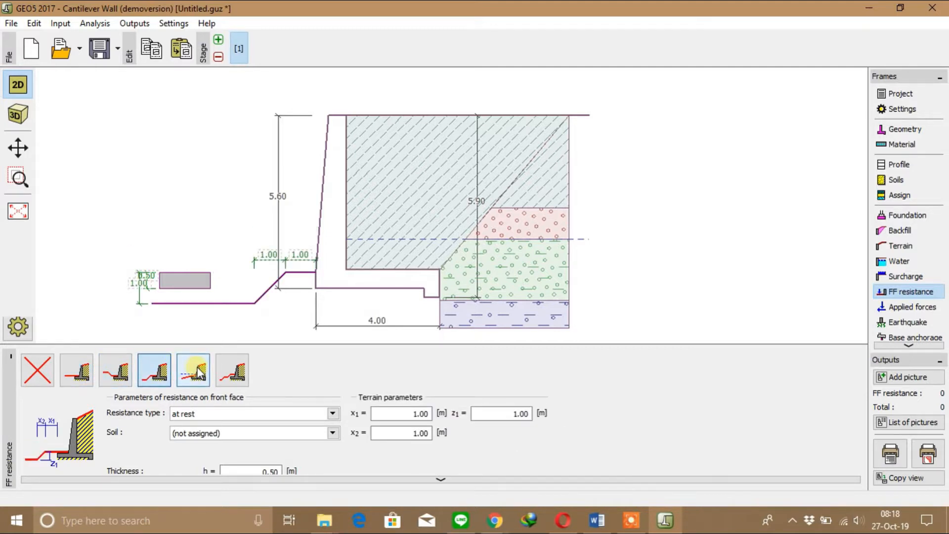
click(193, 375)
click(221, 366)
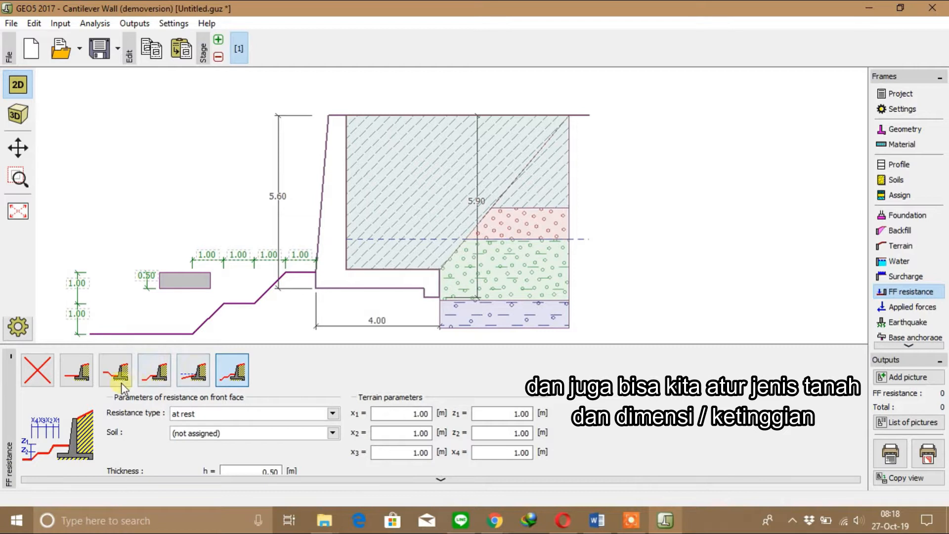
click(69, 378)
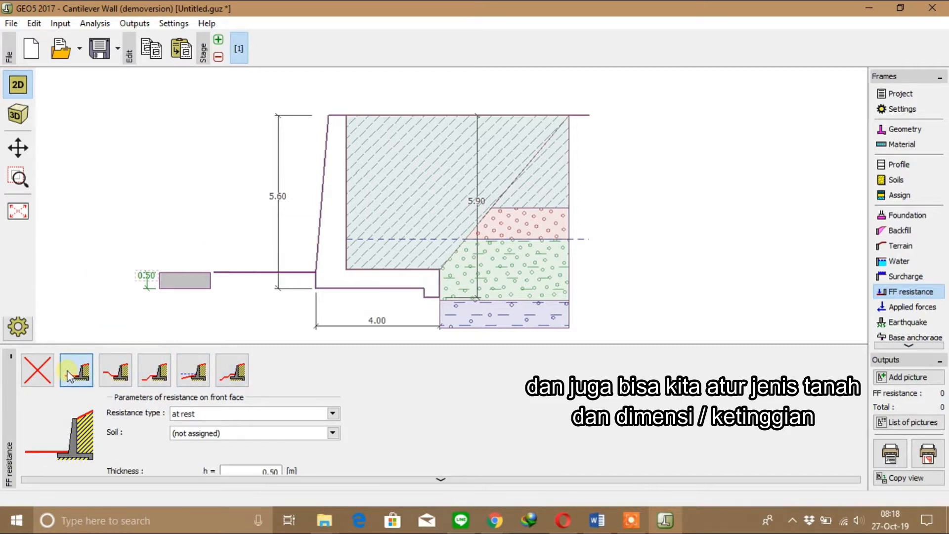
Step: Try stiff Gravelly clay (CG), medium dense Well graded gravel (GW) and Clayey gravel (GC) as the front-face soil
click(304, 433)
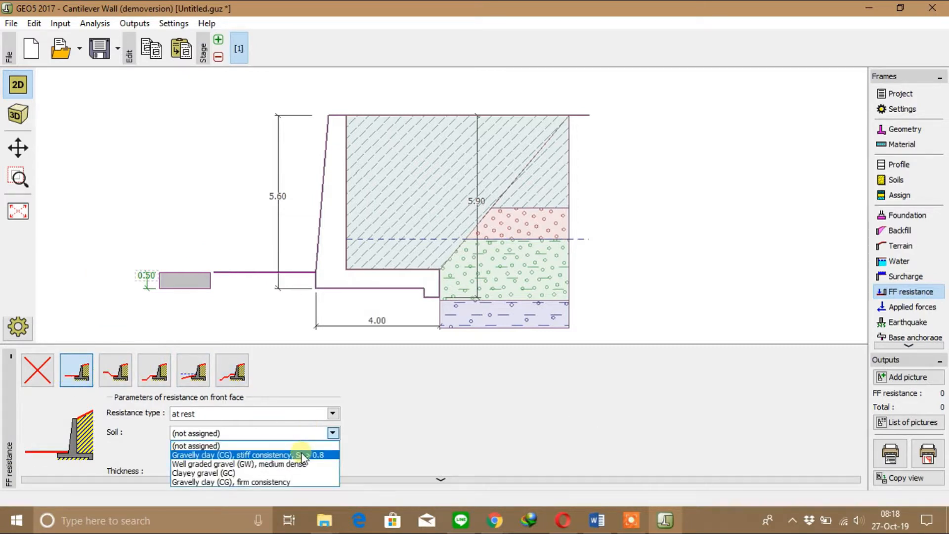
click(303, 454)
click(317, 433)
click(316, 464)
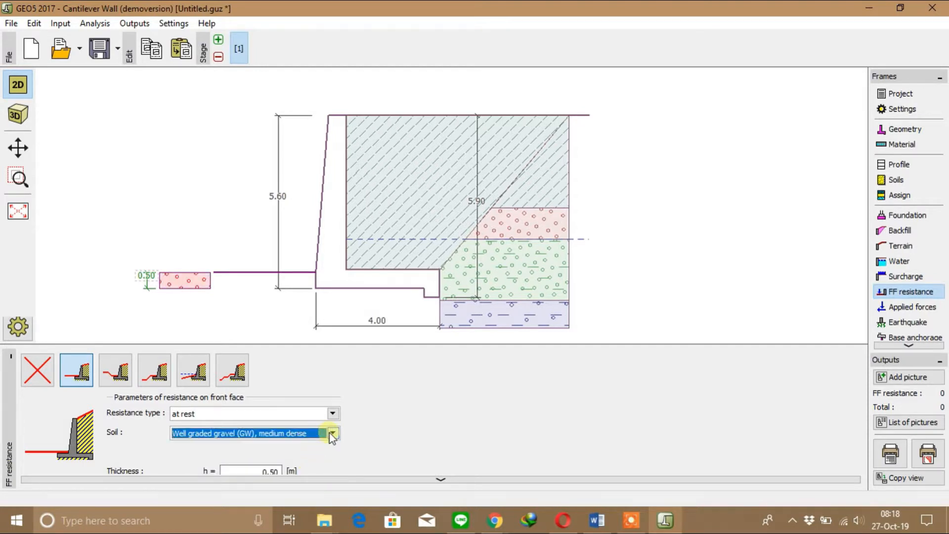
click(319, 433)
click(303, 473)
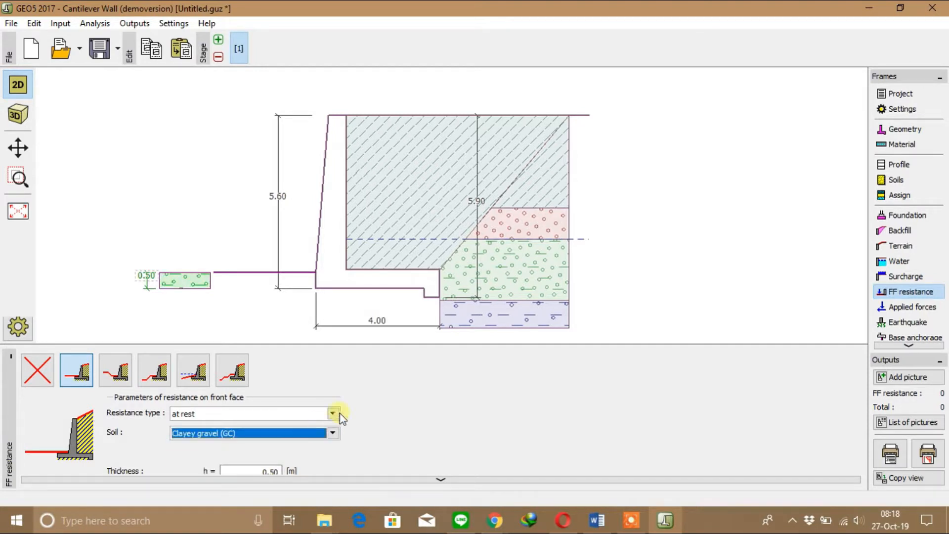
Step: Try the 1/3 passive, 2/3 at rest resistance on the front face and set the resistance type to not considered
click(317, 414)
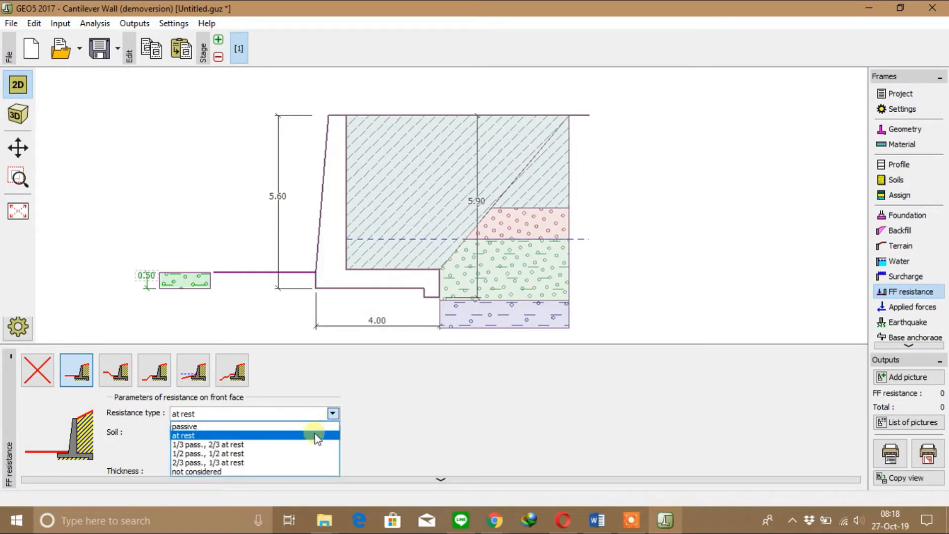
click(313, 444)
click(320, 412)
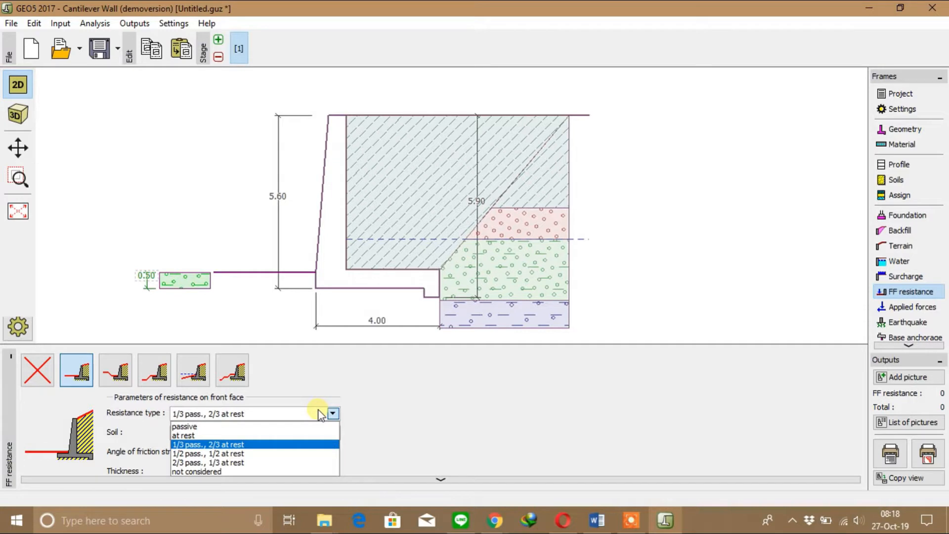
click(287, 471)
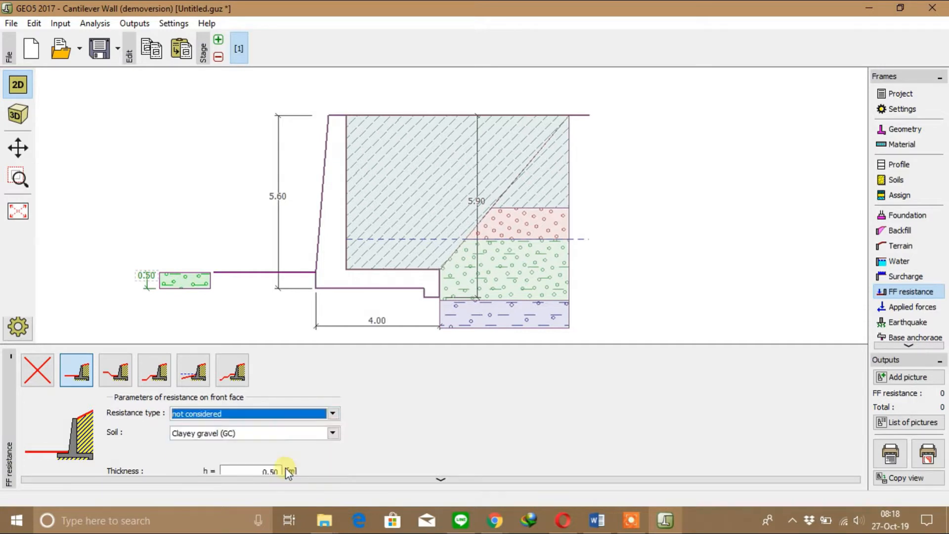
Step: Set the front-face soil to Gravelly clay (CG), firm consistency, with a thickness of 2 m
scroll(318, 436, down, 2)
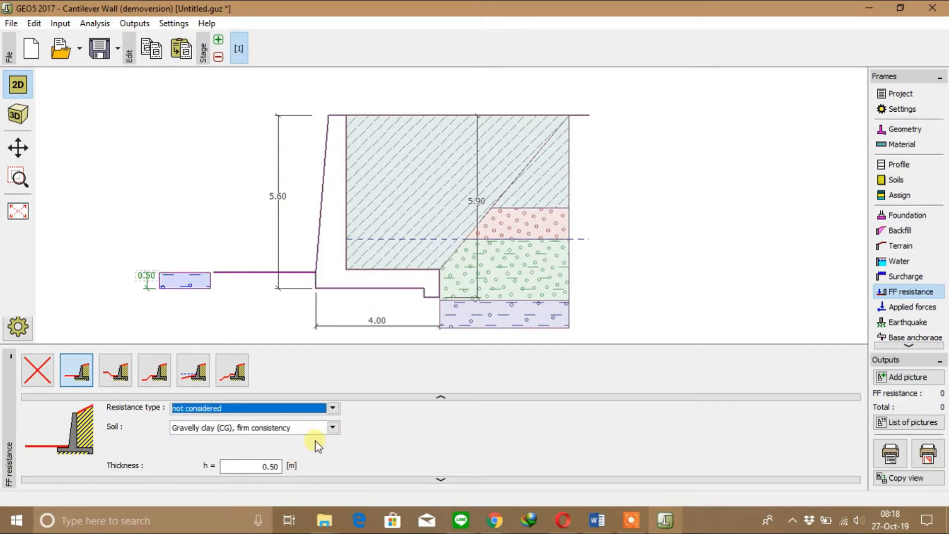
click(275, 466)
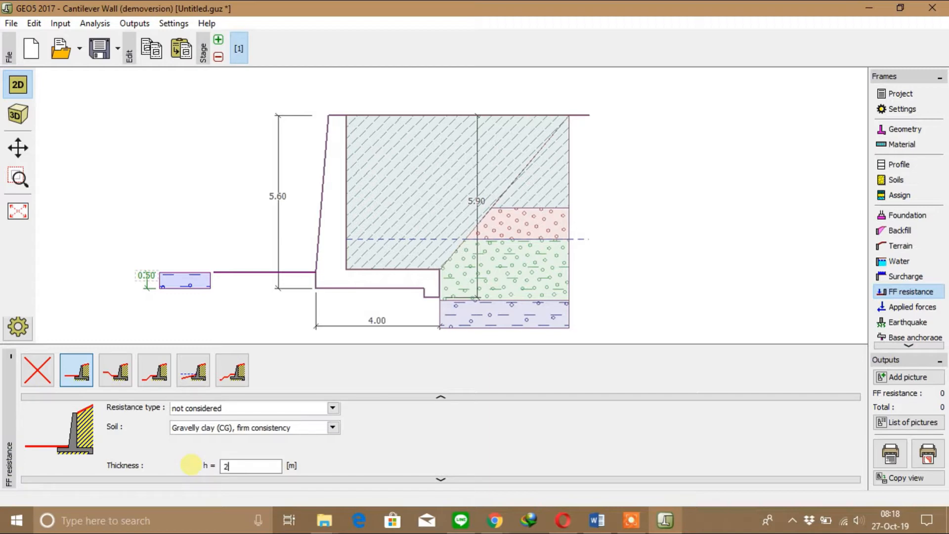
key(Tab)
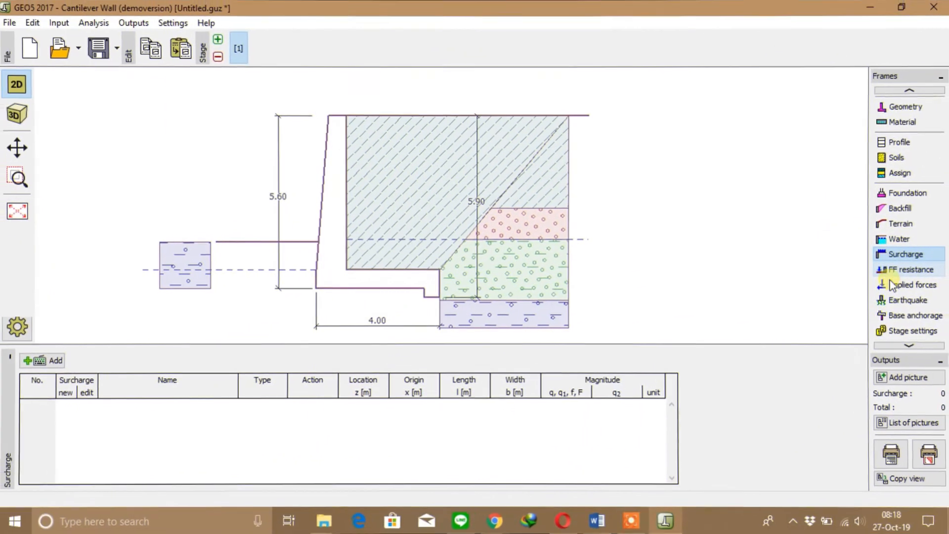
Step: Check the overturning and slip verification with each force acting on the wall, and the bearing capacity of the foundation soil
scroll(890, 284, down, 4)
click(896, 296)
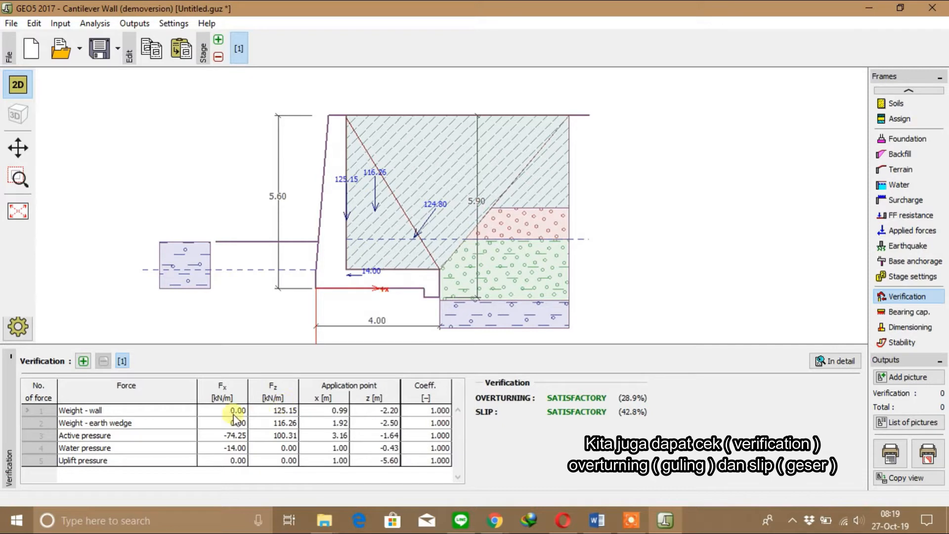
click(158, 410)
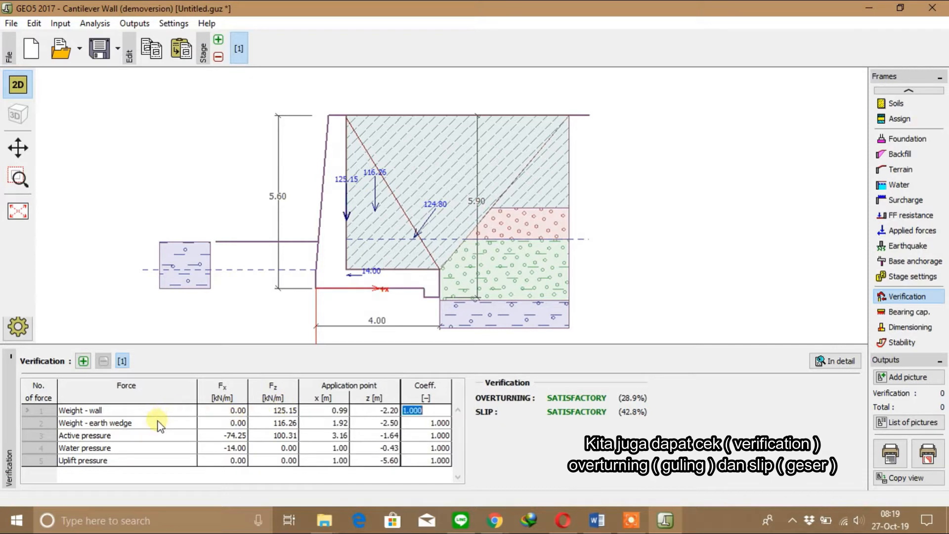
click(159, 423)
click(160, 435)
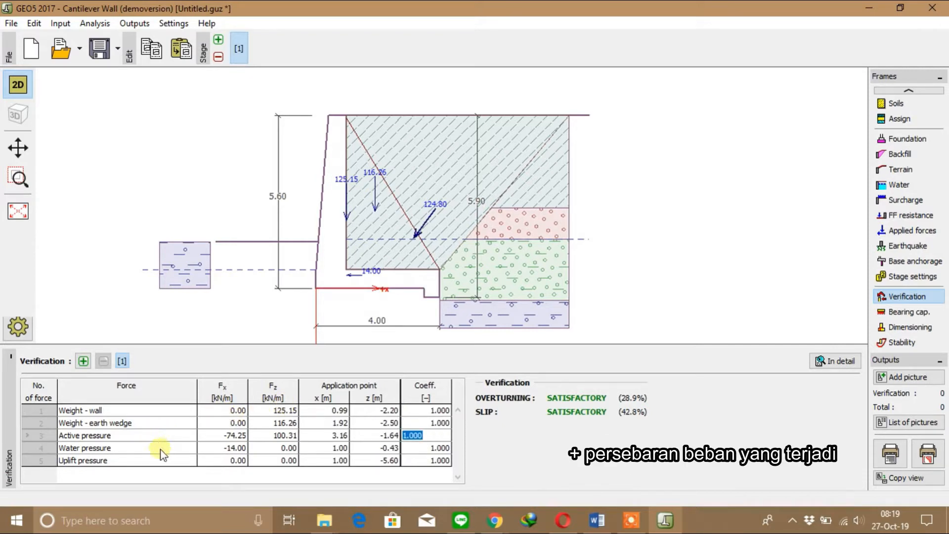
click(159, 447)
click(161, 460)
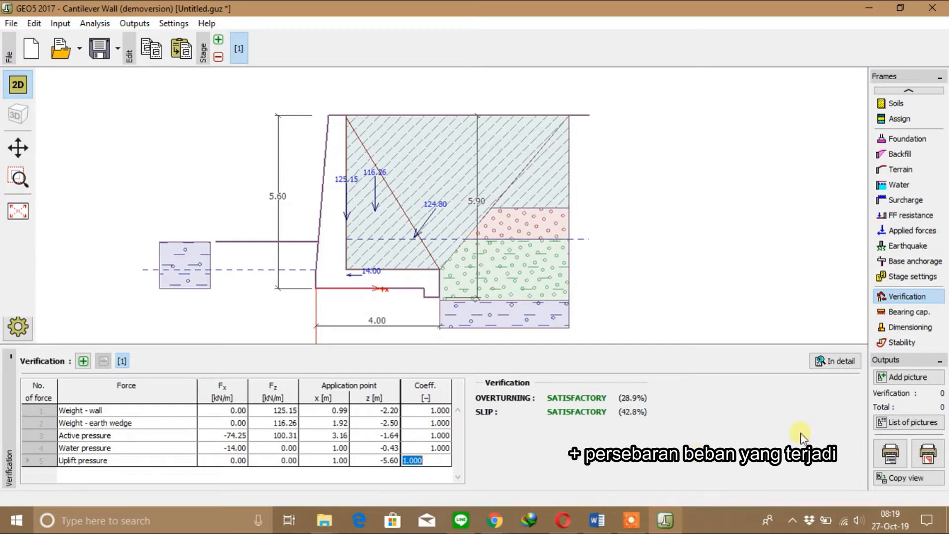
click(924, 312)
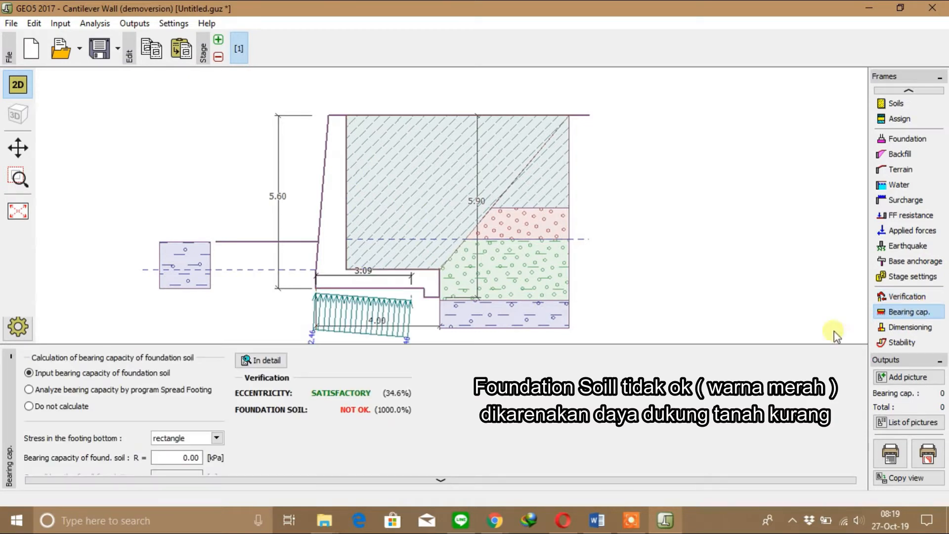
scroll(197, 447, down, 1)
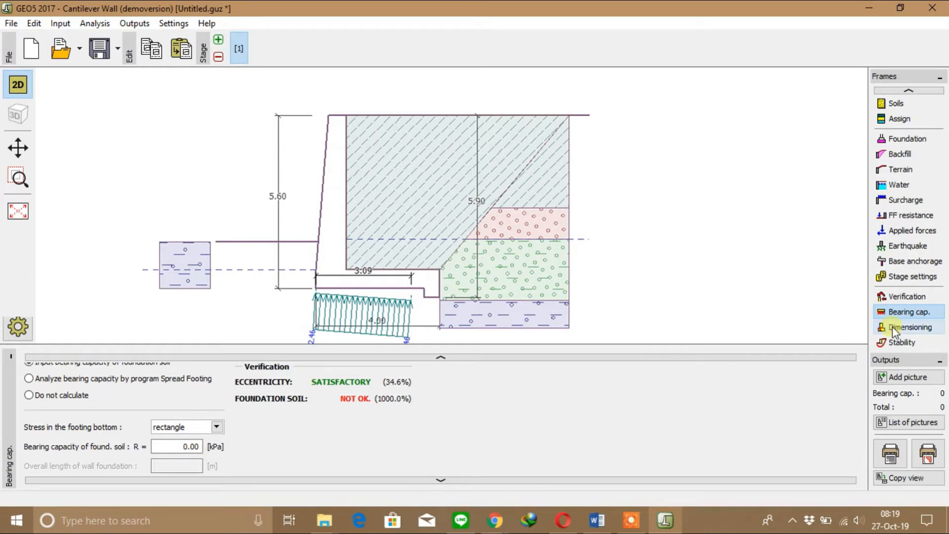
Step: Transfer the wall model to Slope Stability and open its slip surface analysis
click(895, 343)
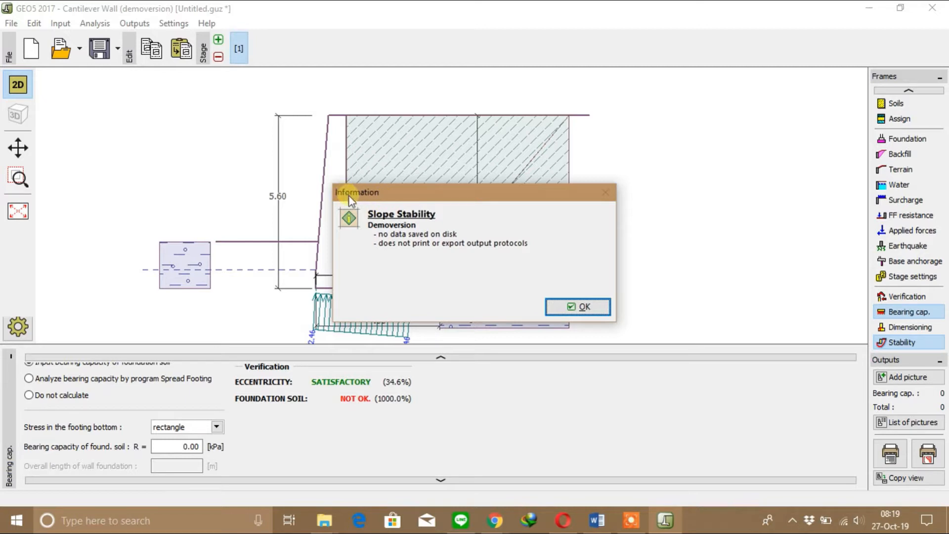
click(575, 307)
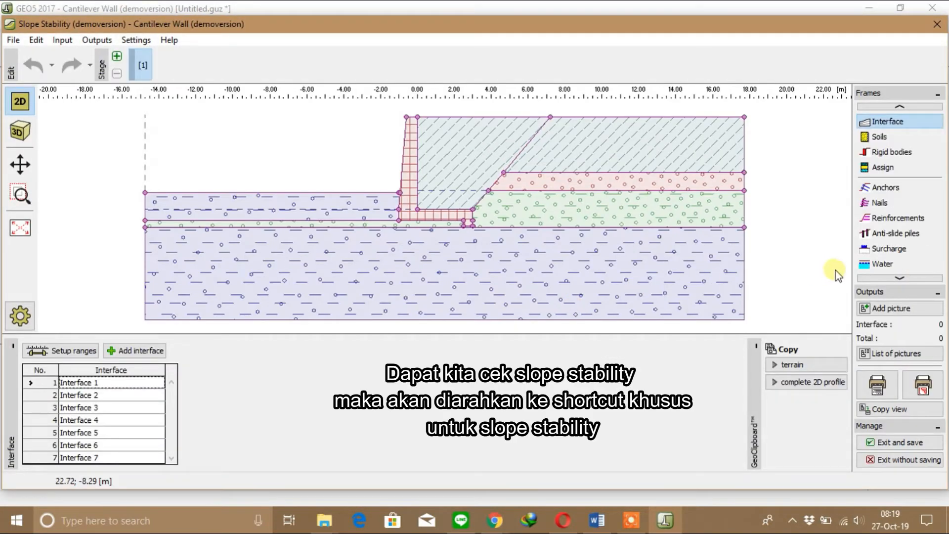
scroll(912, 189, down, 1)
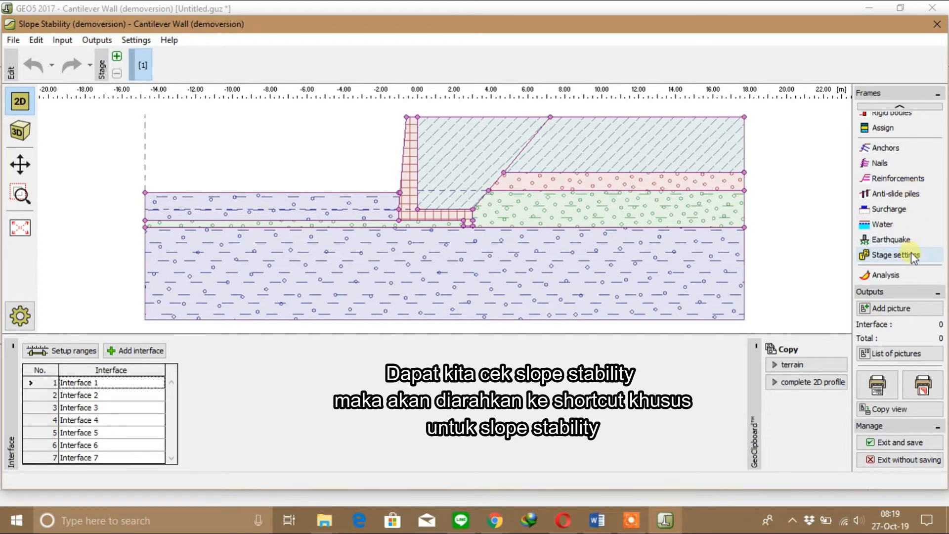
click(908, 273)
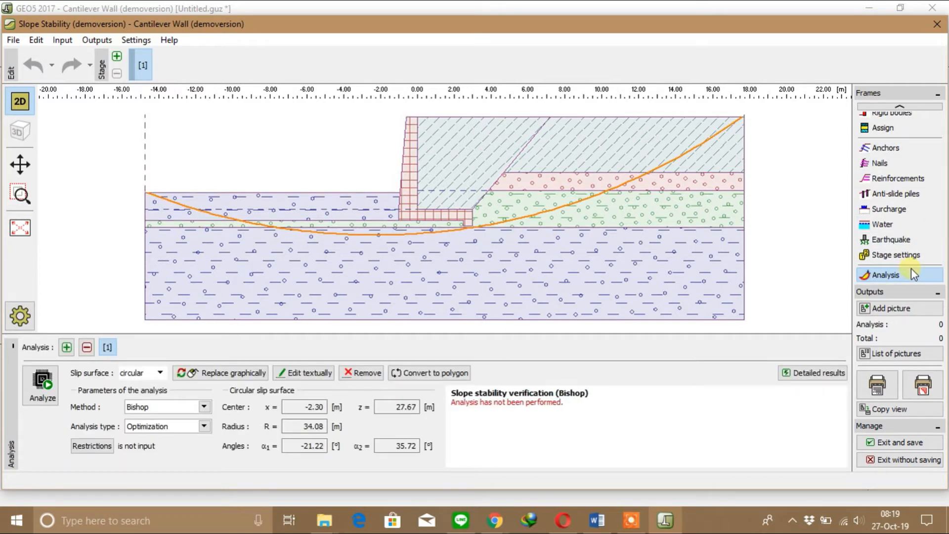
Step: Run the slope stability analysis with a circular slip surface, the Bishop method and the Optimization analysis type
click(143, 371)
click(144, 387)
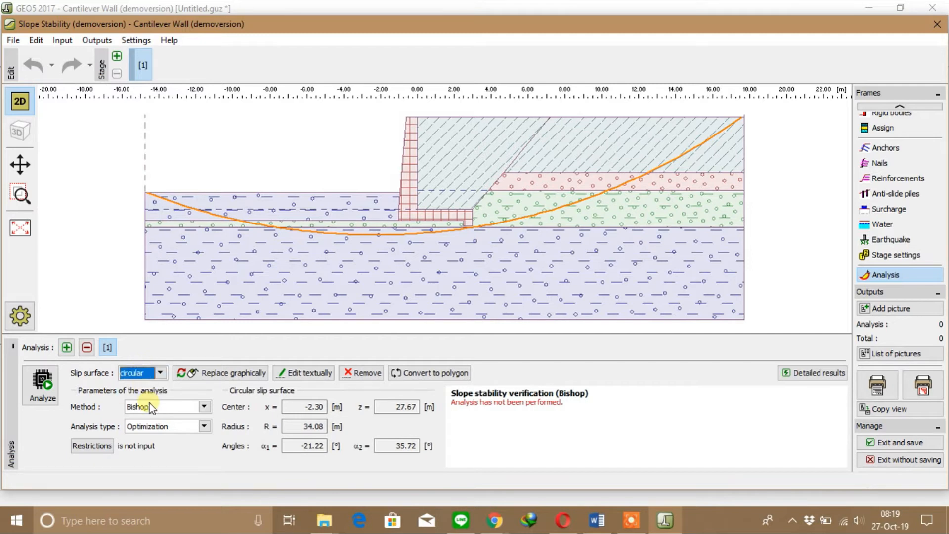
click(151, 406)
click(148, 417)
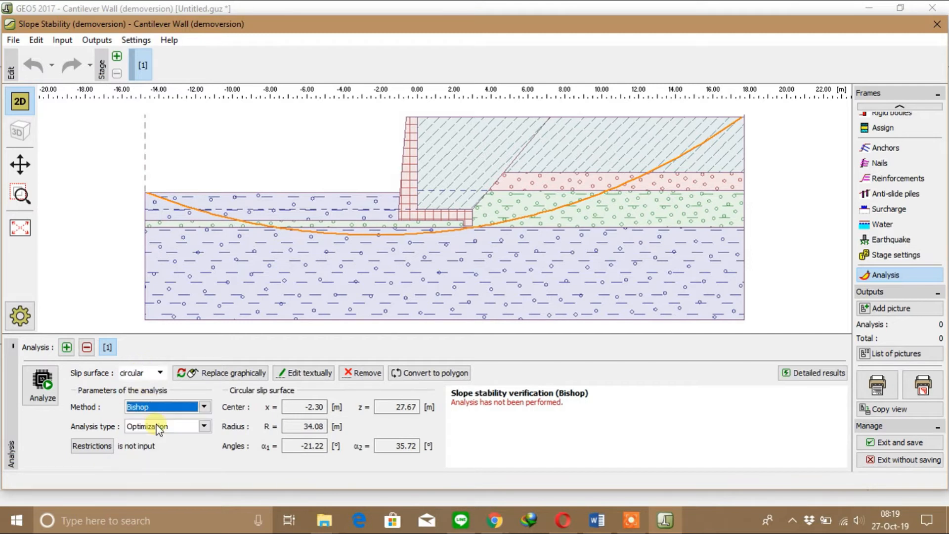
click(30, 396)
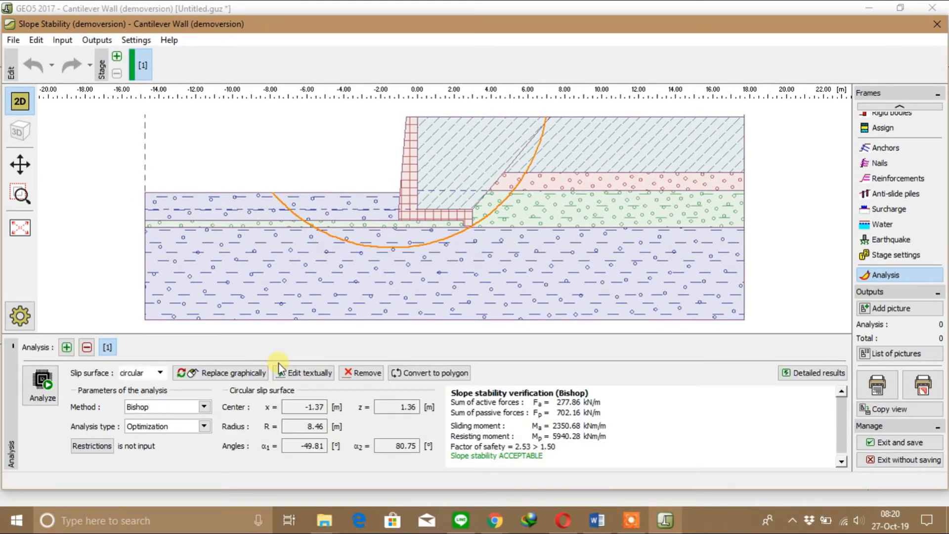
Step: Check the Bishop verification and the circular slip surface, and exit Slope Stability without loading its data into the Cantilever Wall program
drag(515, 446, 572, 455)
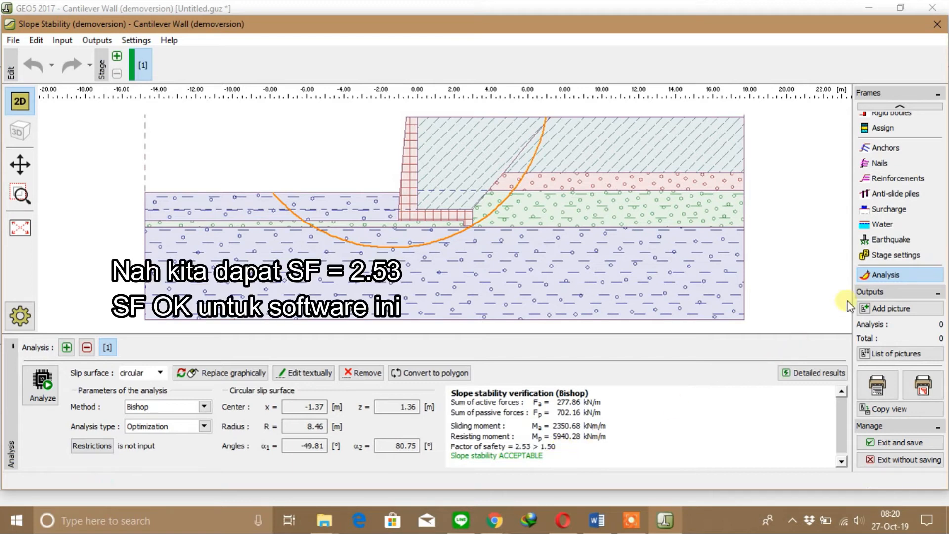
scroll(804, 253, up, 2)
scroll(802, 250, down, 3)
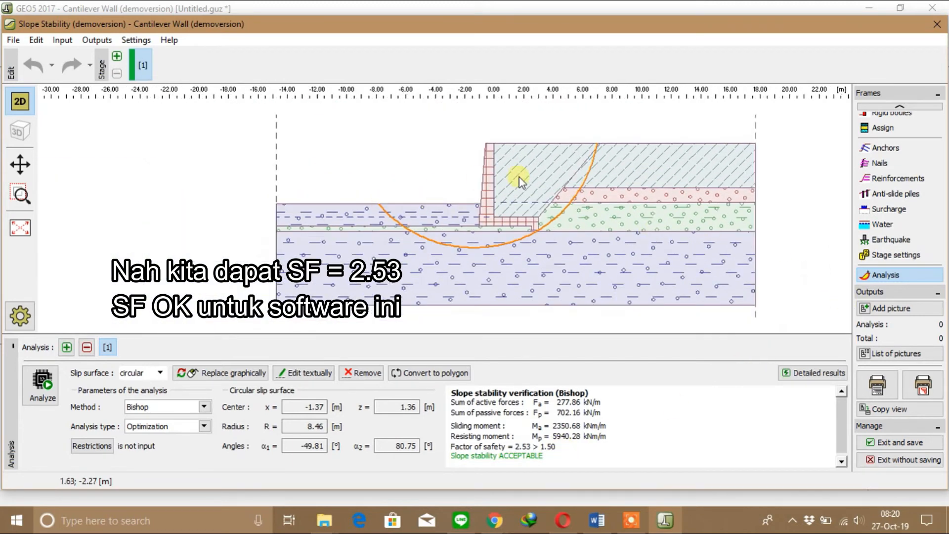
scroll(518, 177, up, 1)
click(939, 25)
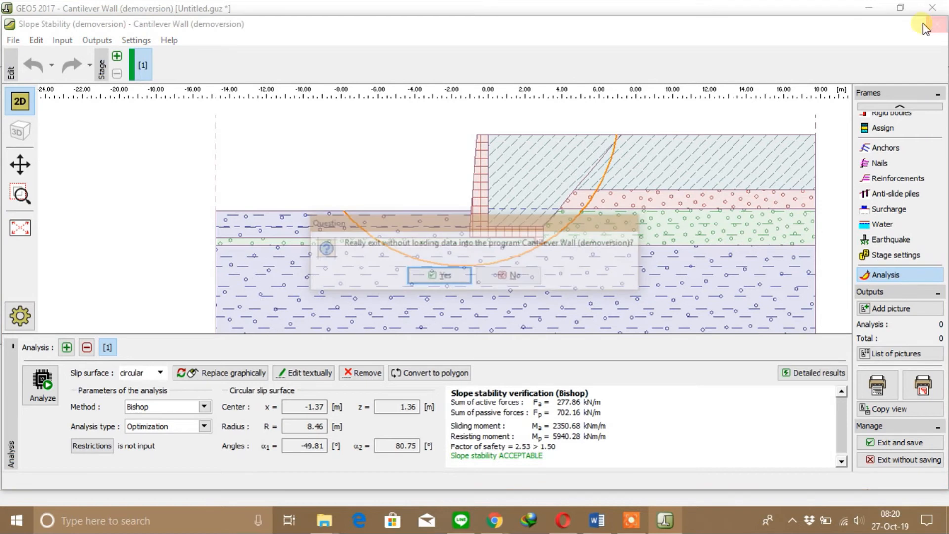
click(455, 280)
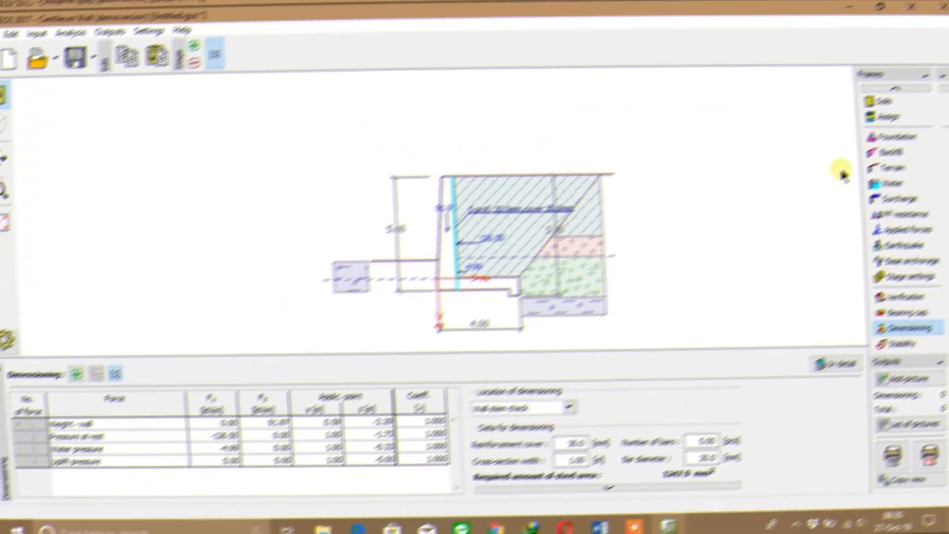
Step: Return from the dimensioning results to the wall's geometry definition
click(908, 139)
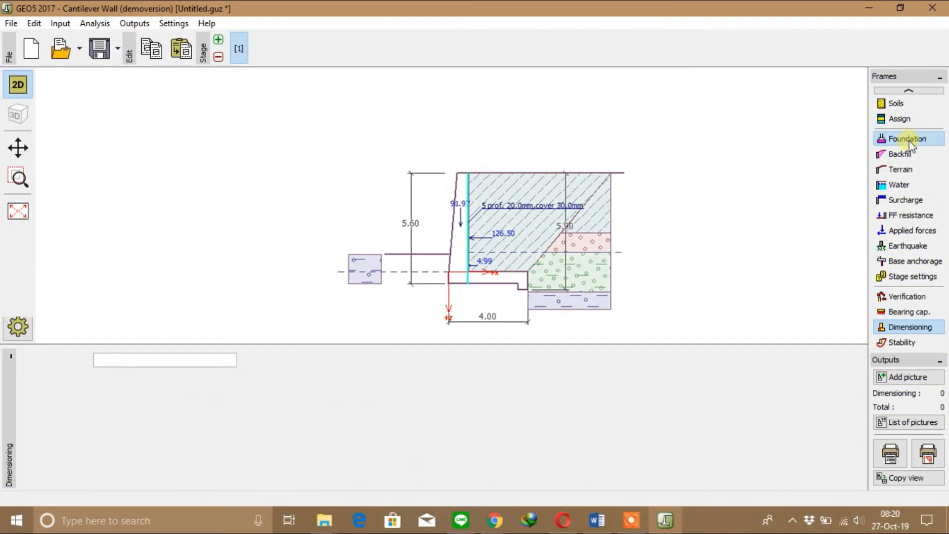
click(895, 103)
scroll(914, 135, up, 3)
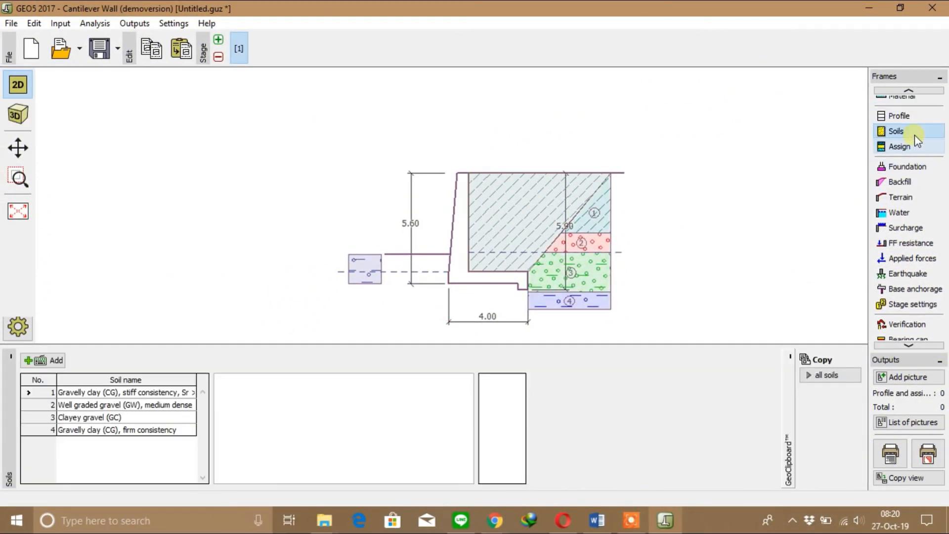
click(915, 128)
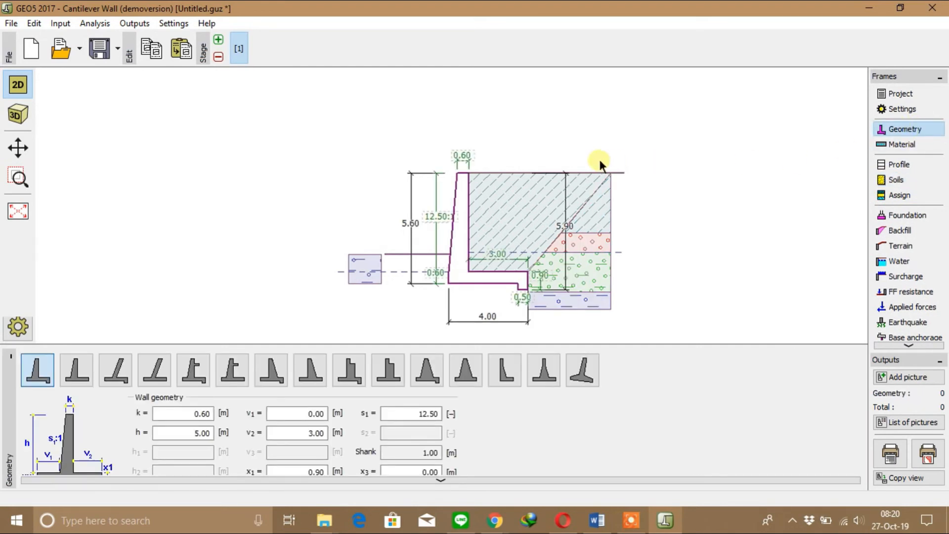
Step: Show the retaining wall and its soil layers in 3D and examine the model from different angles and up close
click(20, 120)
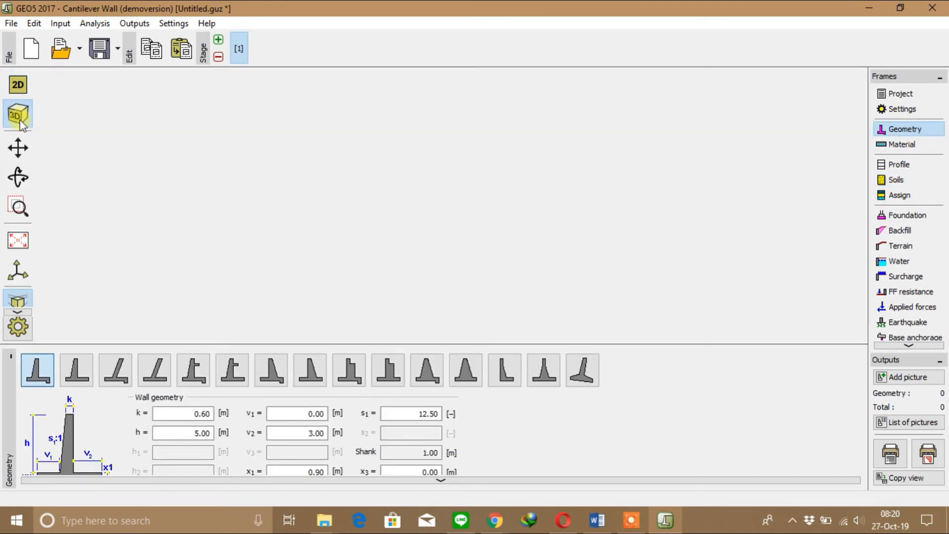
scroll(470, 189, down, 2)
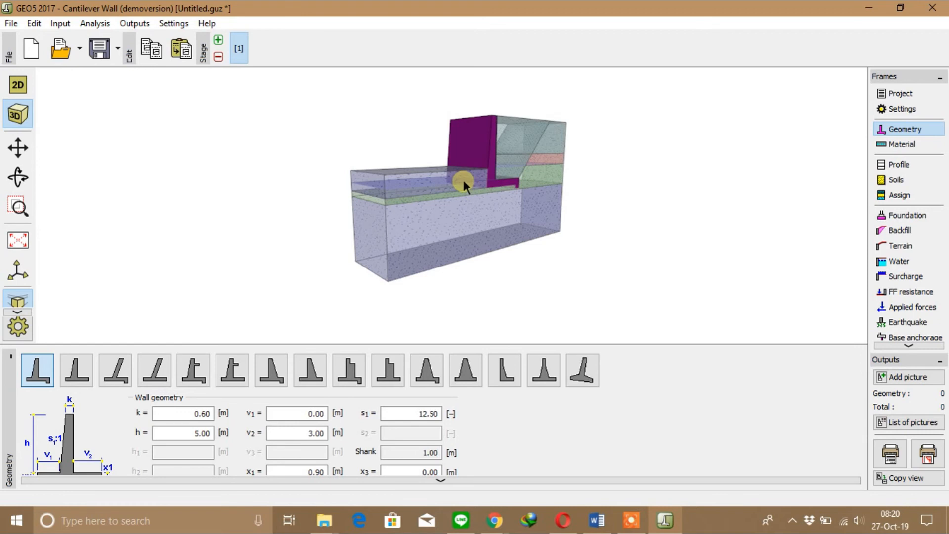
click(19, 178)
drag(363, 214, 663, 184)
scroll(396, 181, up, 5)
drag(339, 197, 240, 236)
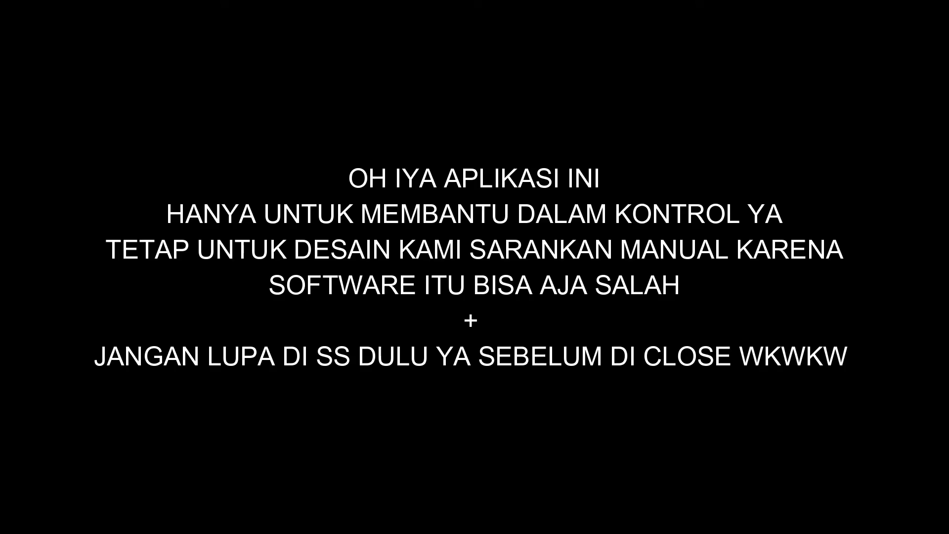